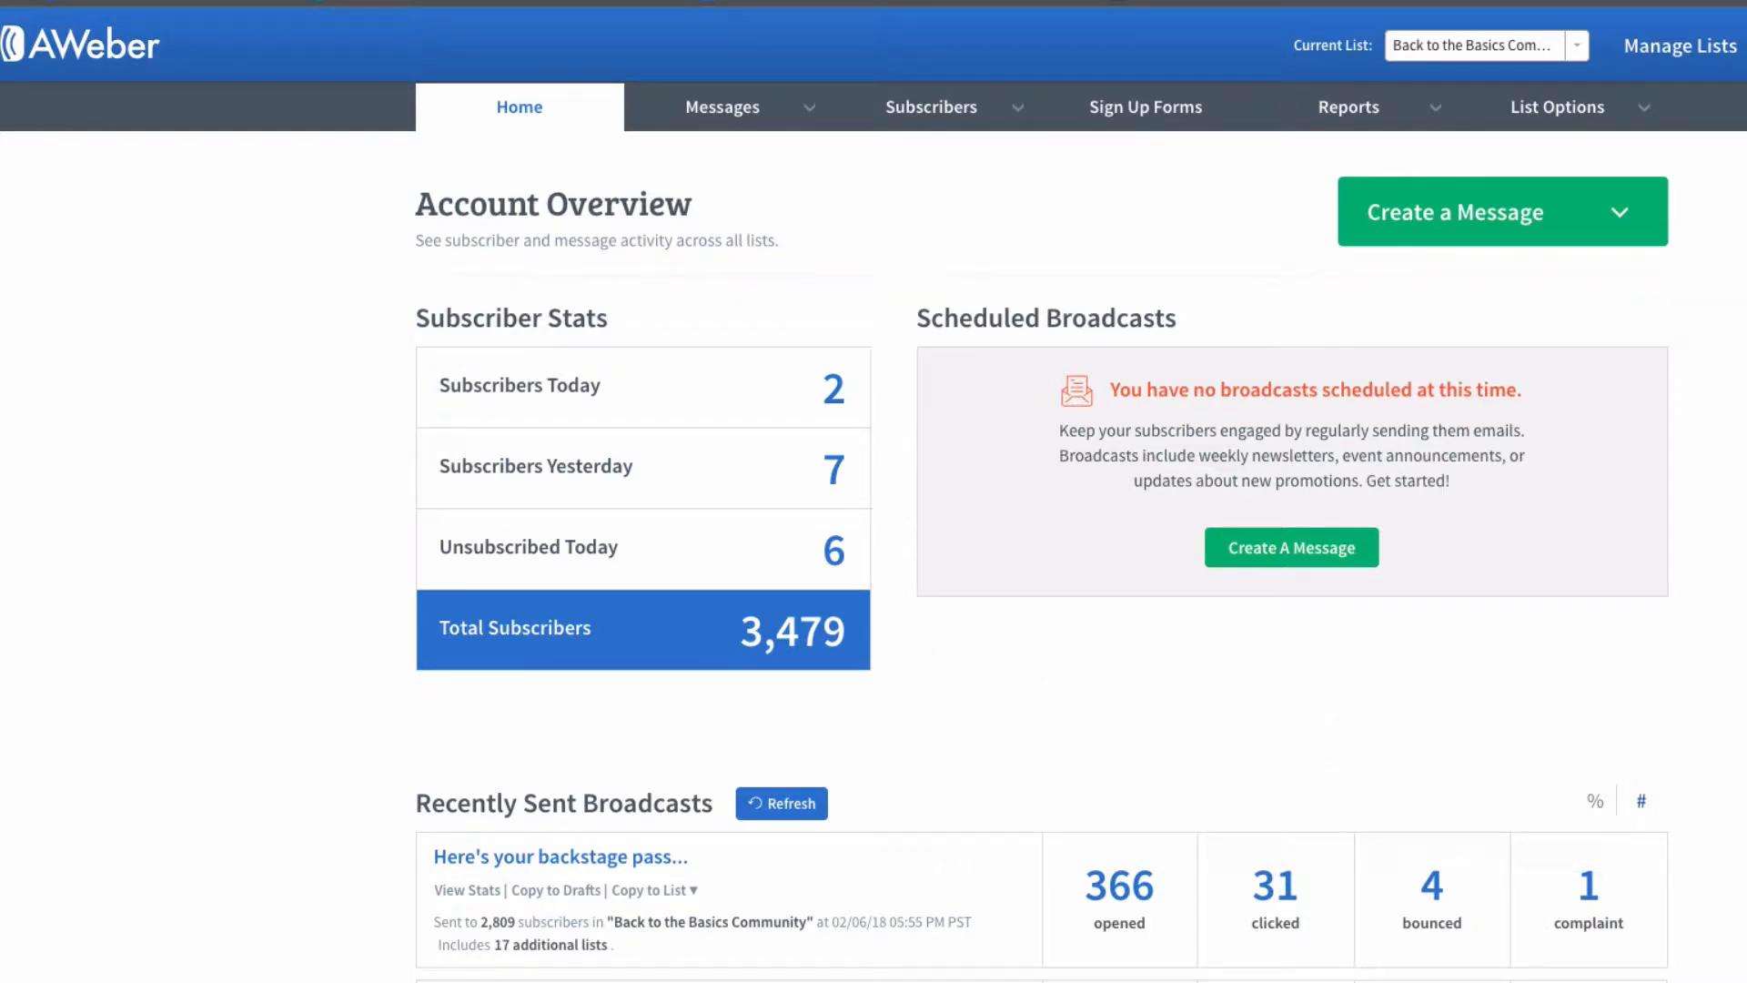
# Review the recently sent broadcasts and the list statistics on the account overview.
pyautogui.scroll(-12, 1042, 546)
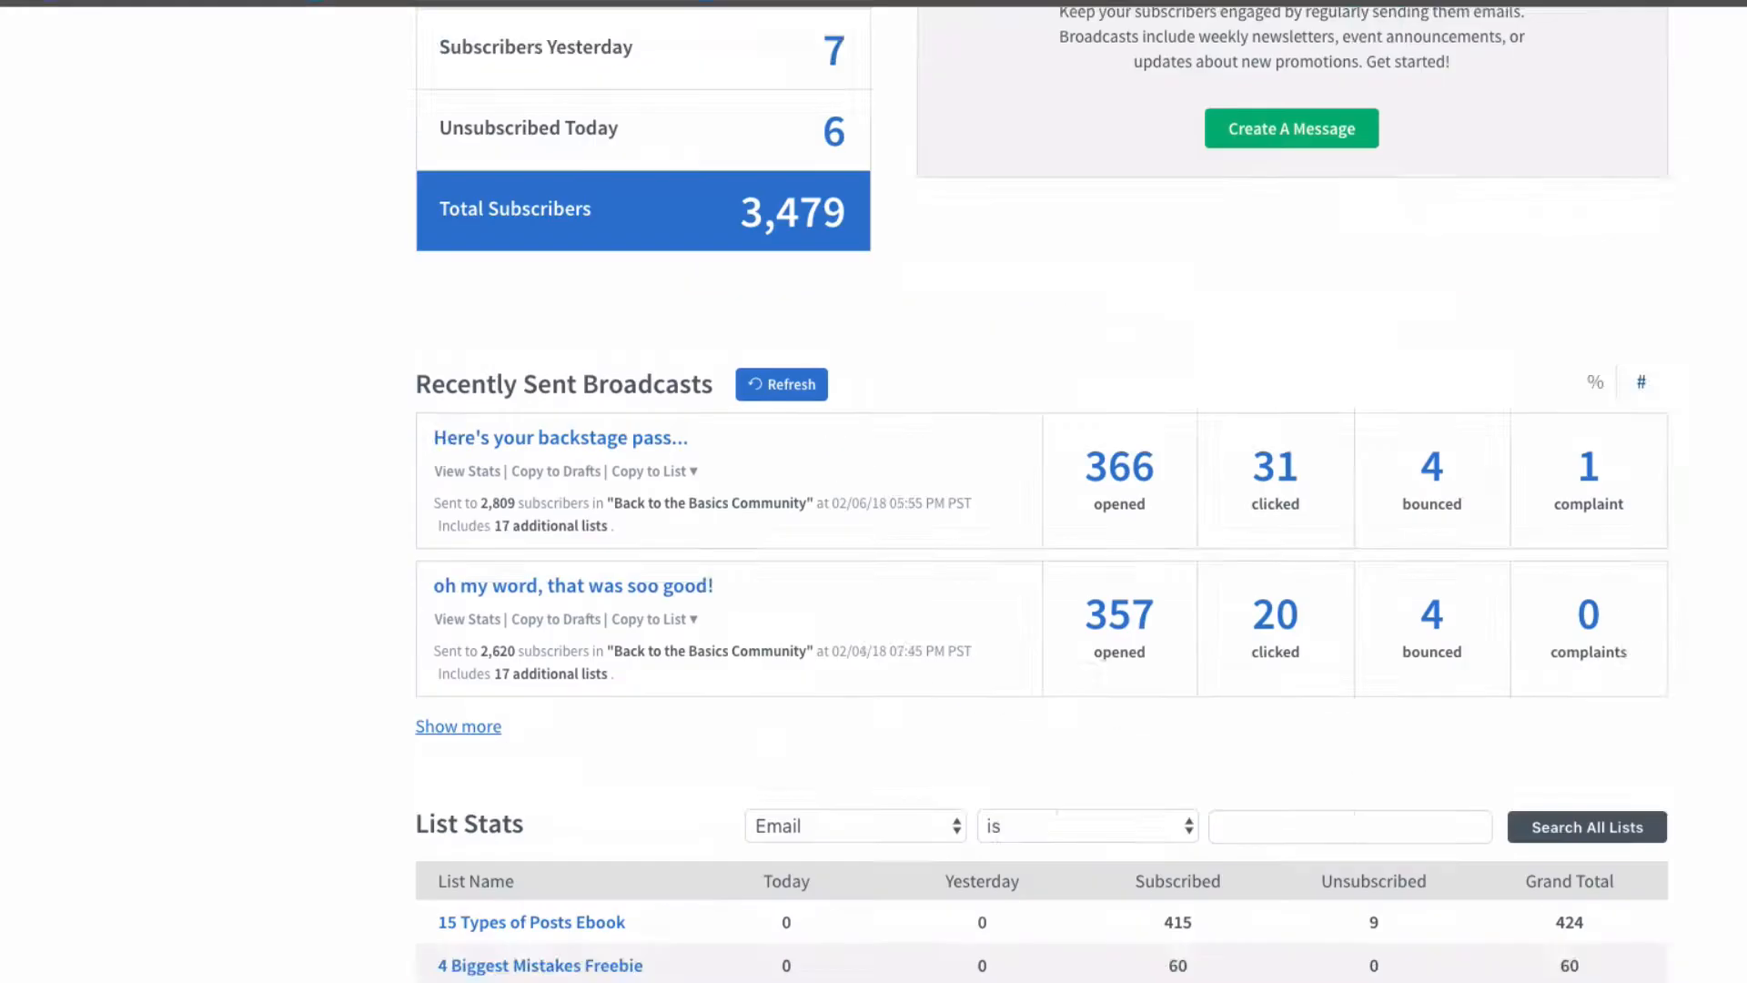
pyautogui.scroll(4, 1042, 546)
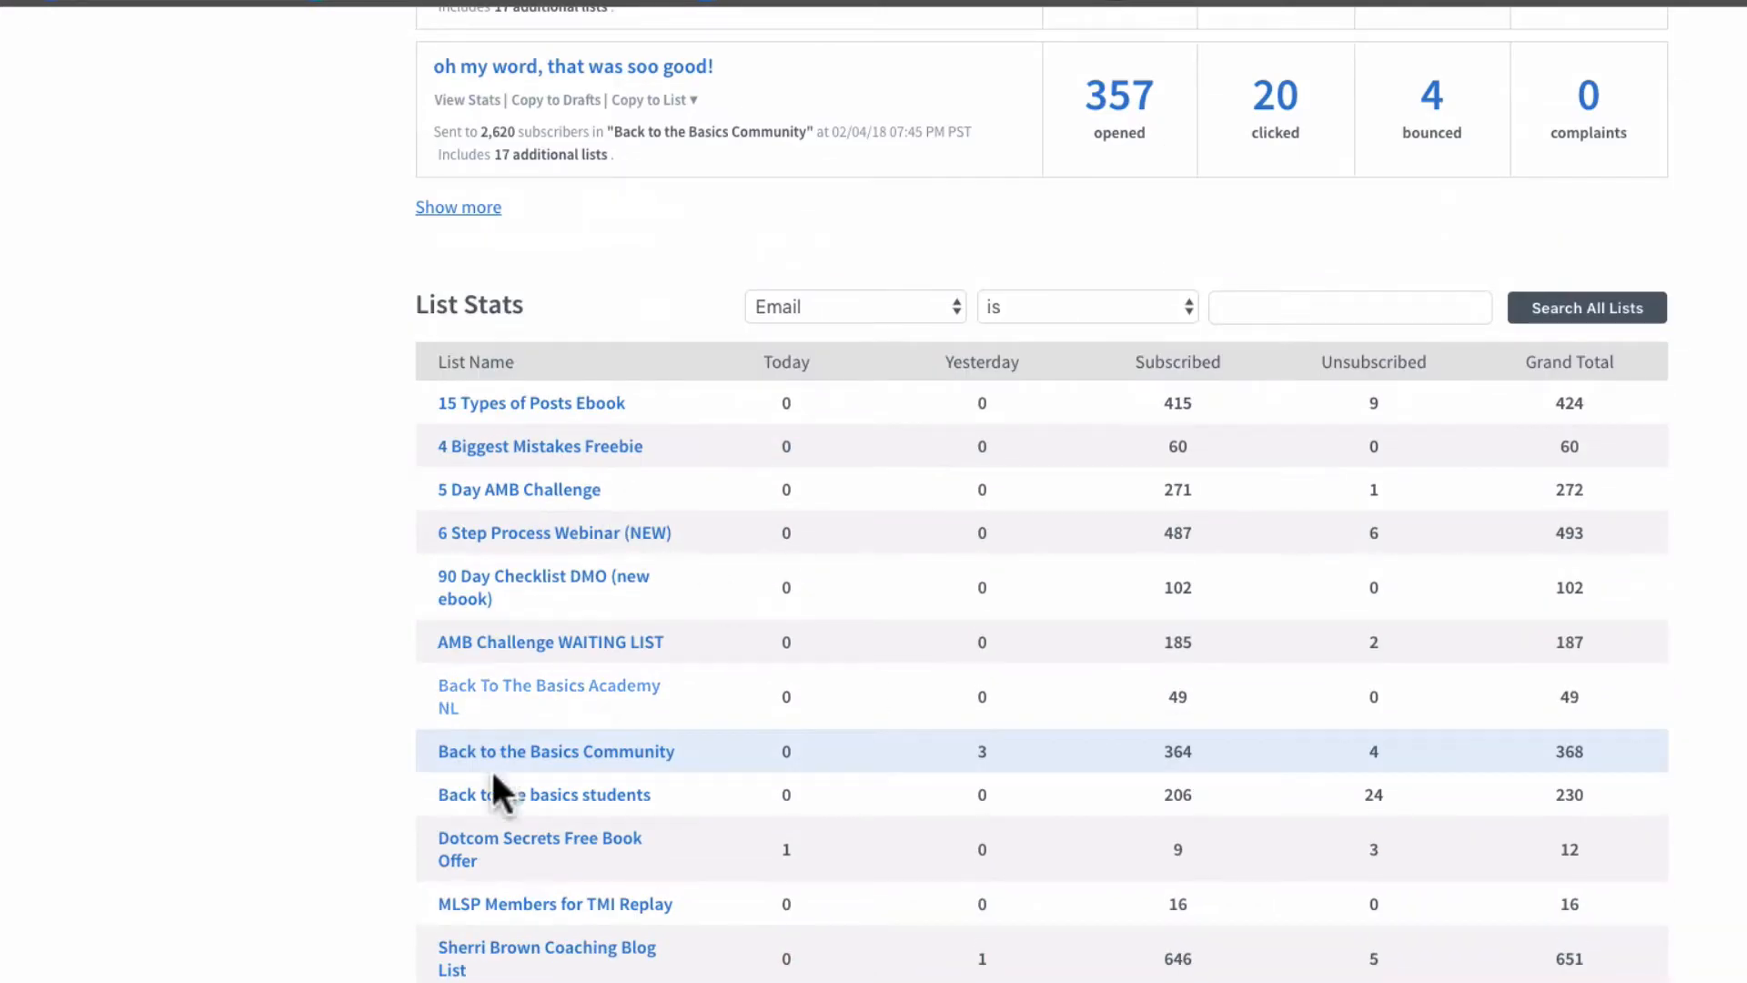
pyautogui.scroll(4, 1665, 669)
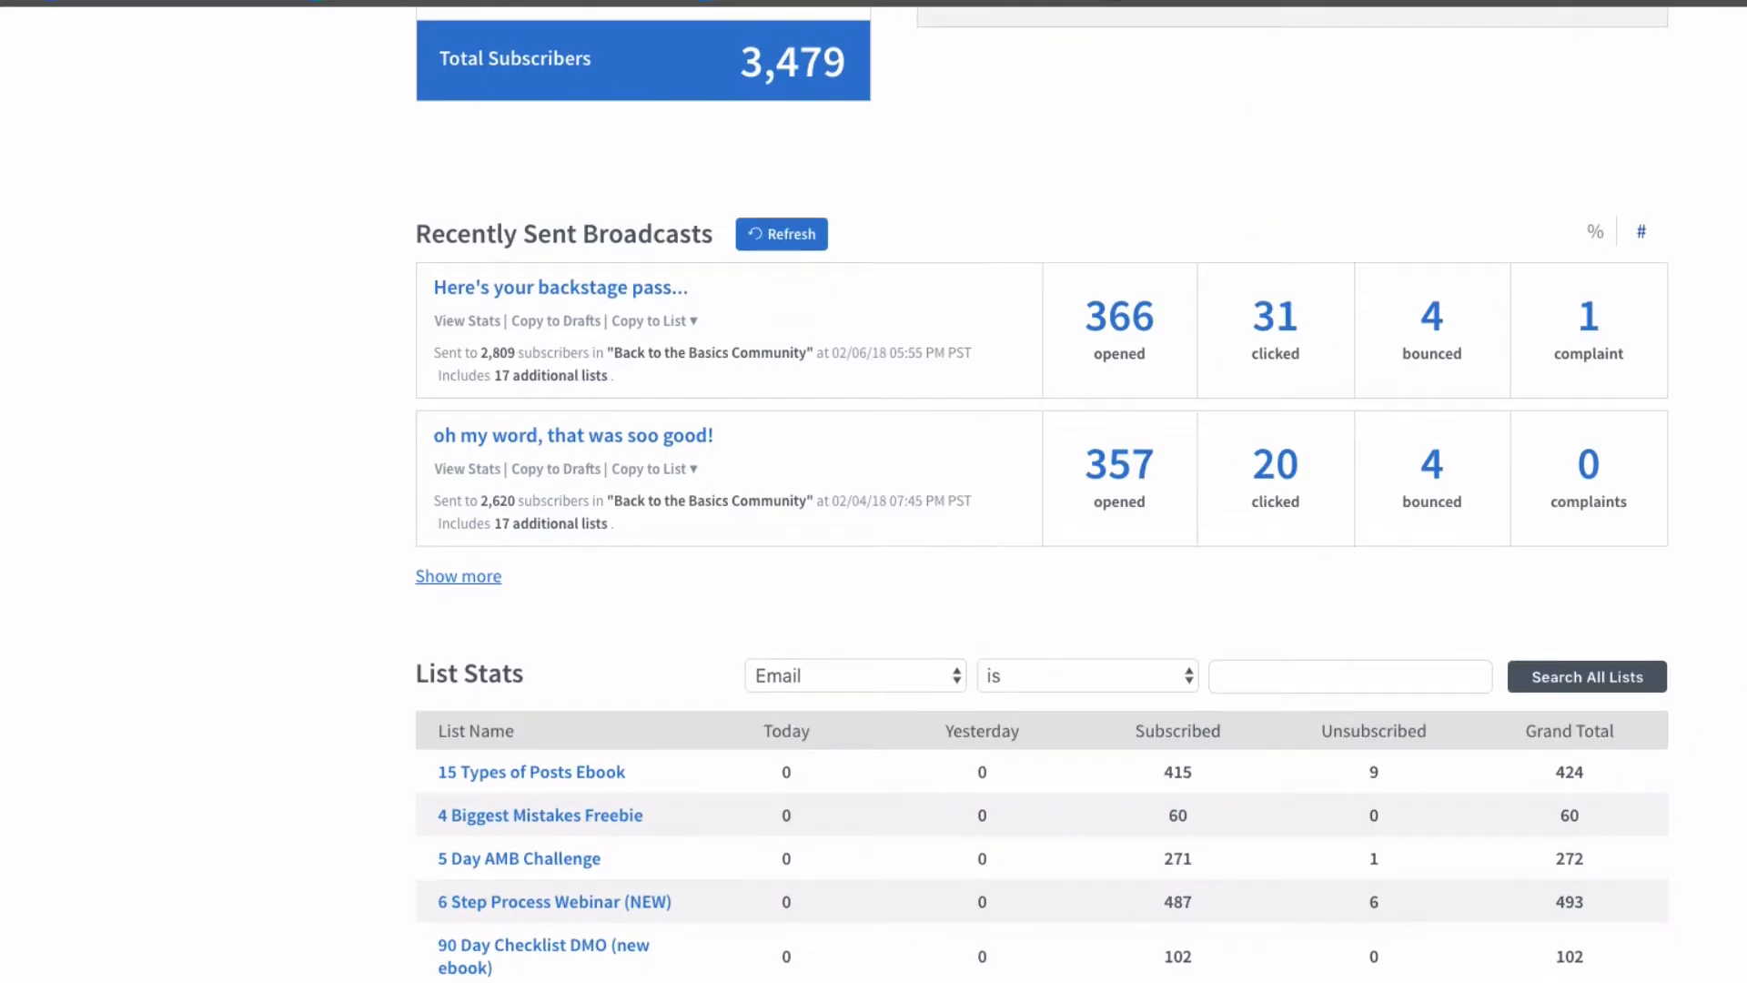
pyautogui.scroll(-2, 1042, 546)
pyautogui.scroll(1, 1042, 546)
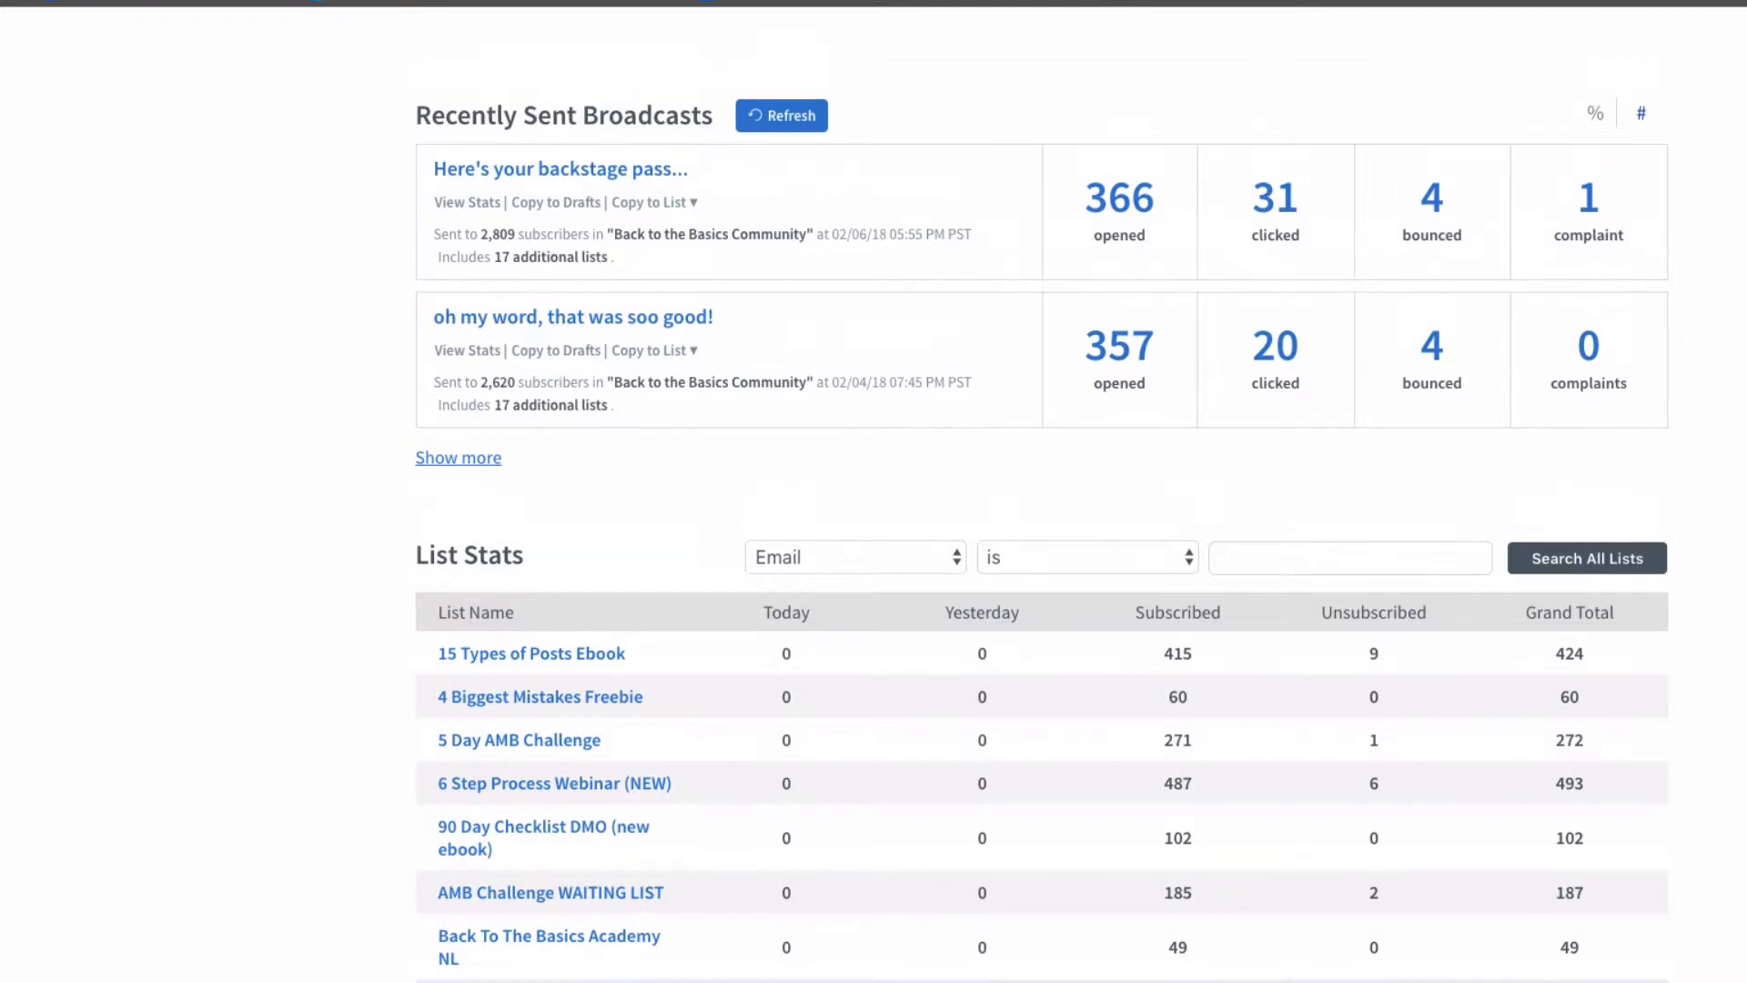
pyautogui.scroll(8, 1042, 541)
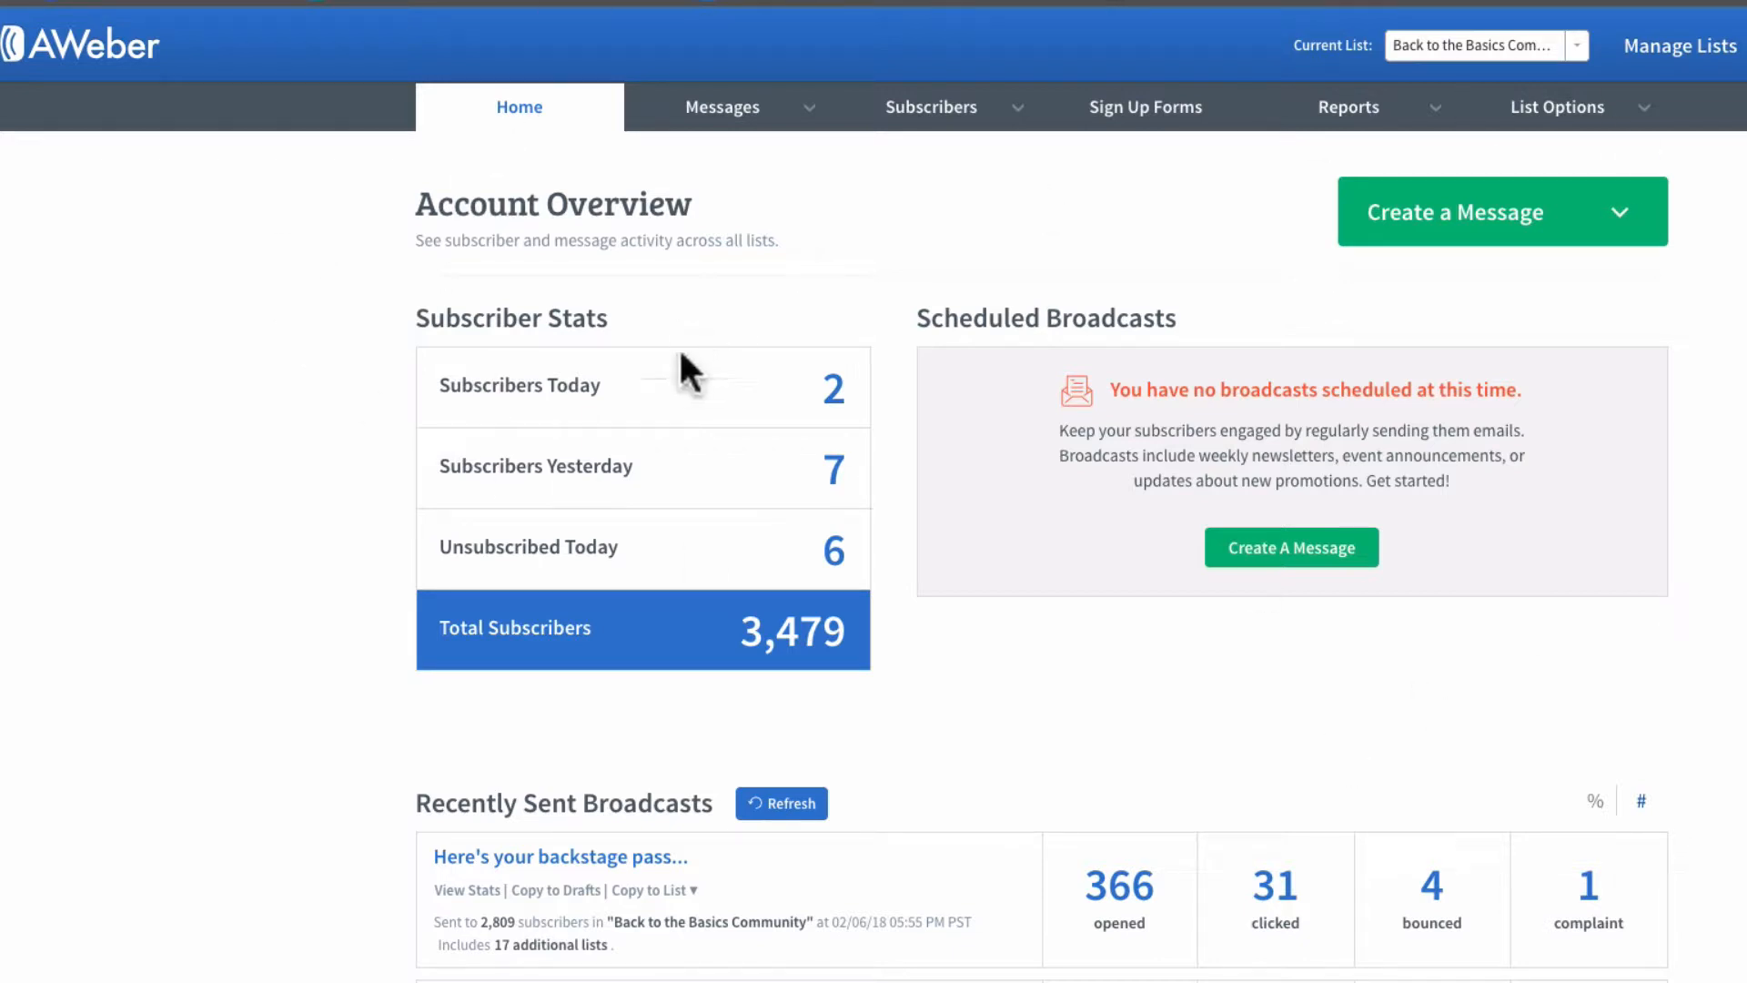
# Start creating a new list from list management and check its prefilled company name and website.
pyautogui.click(1692, 79)
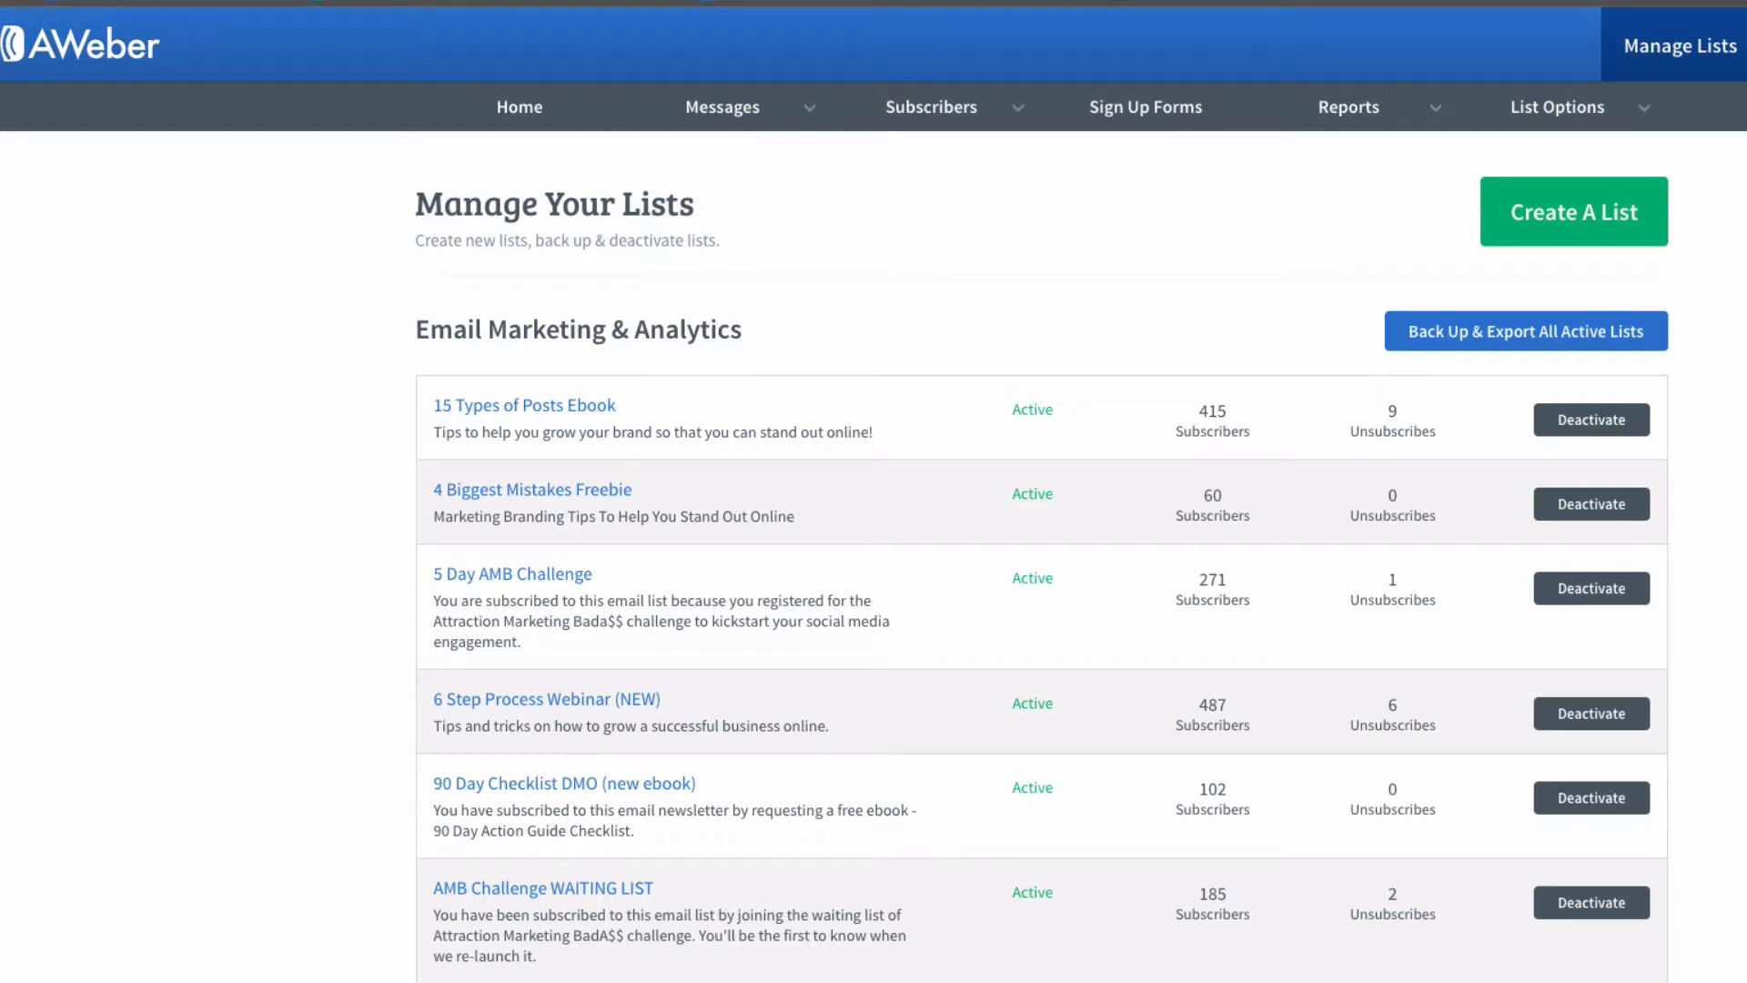
pyautogui.click(1562, 239)
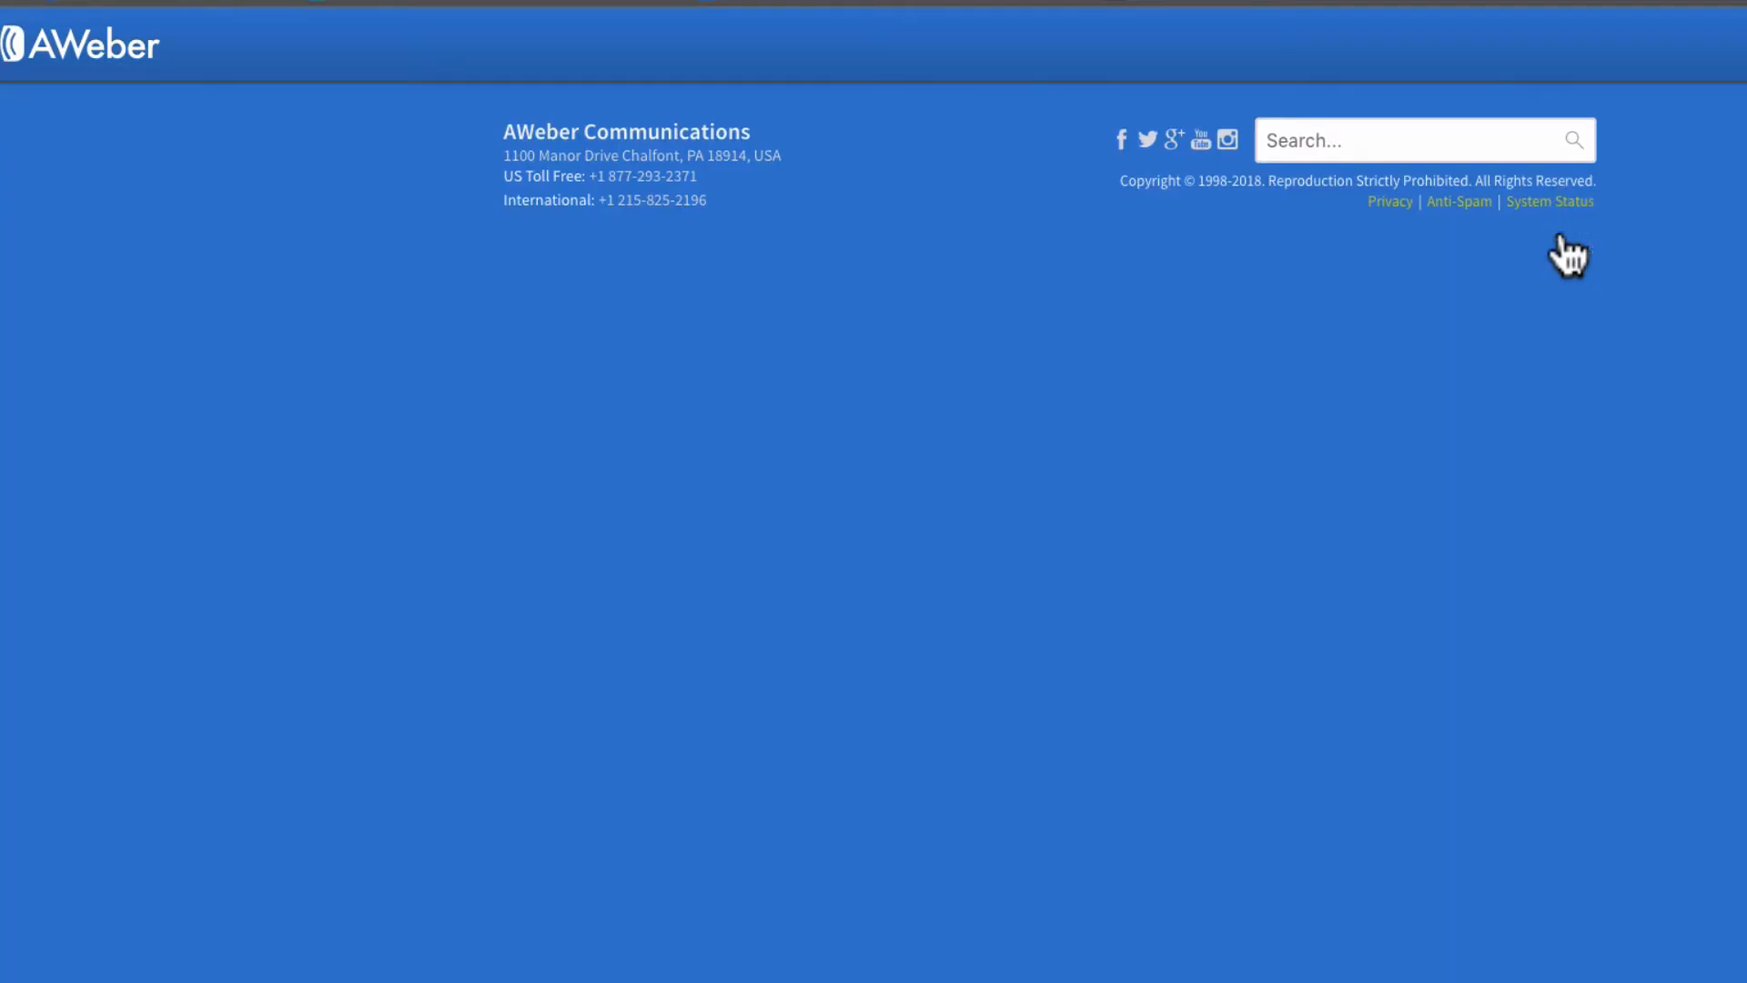
pyautogui.scroll(-3, 1283, 587)
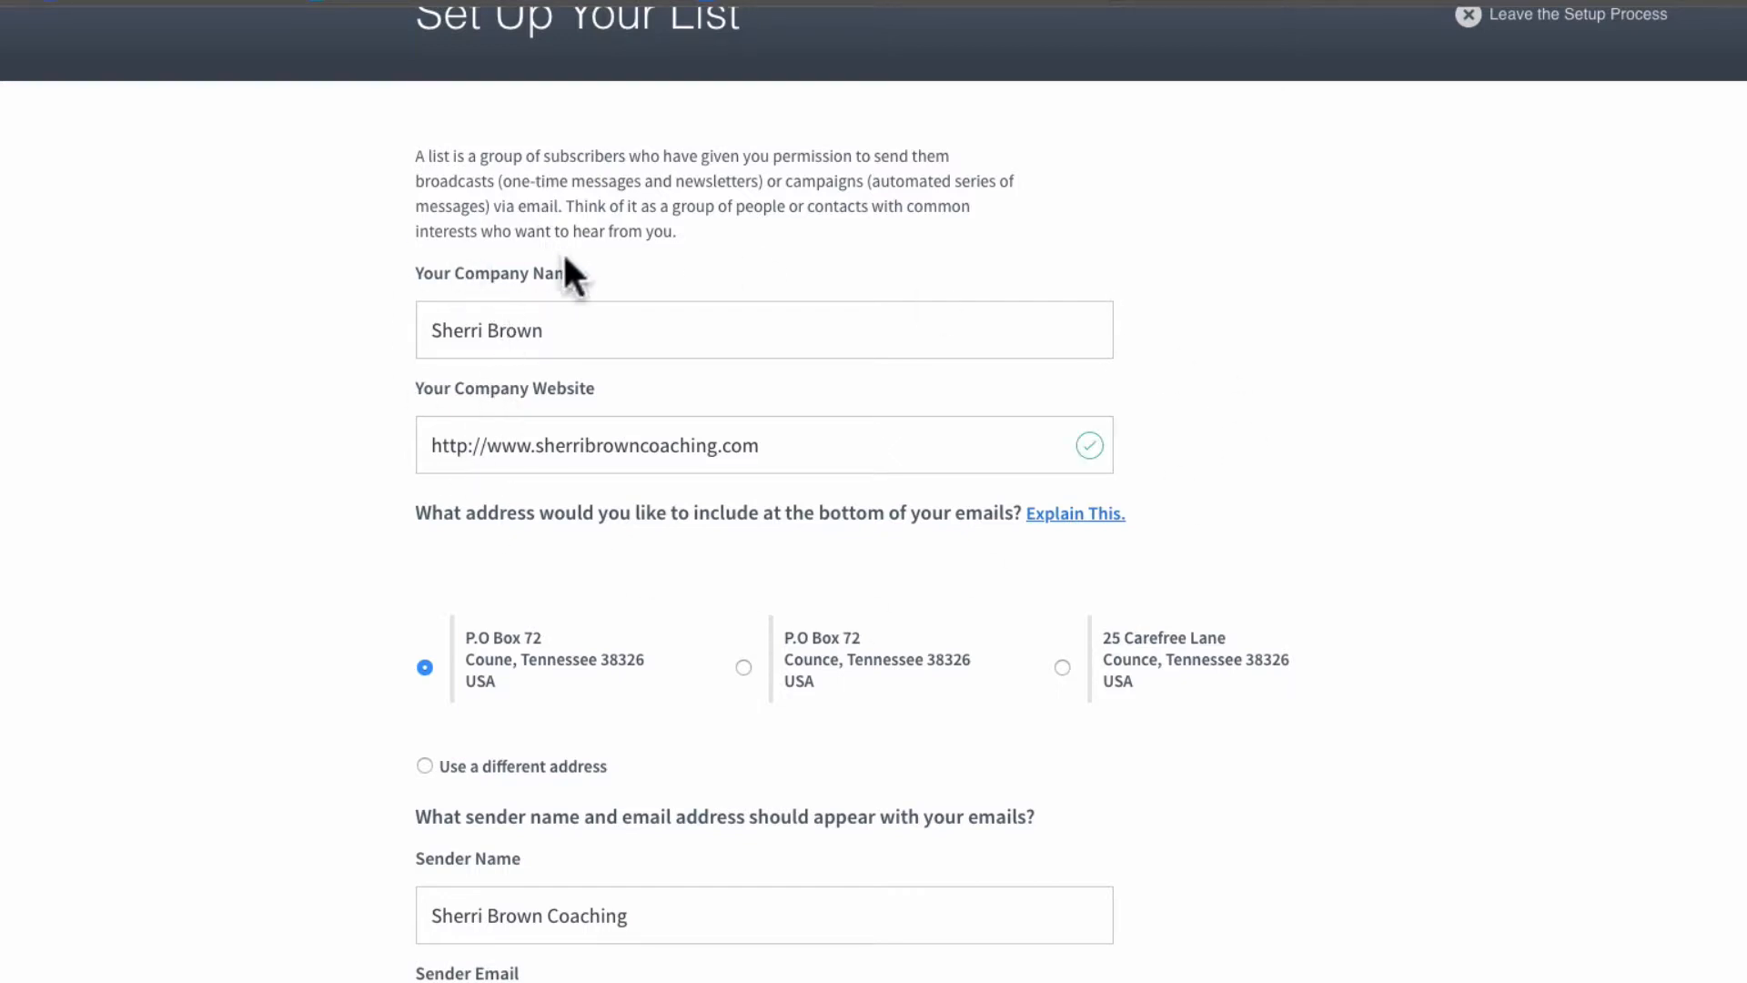
pyautogui.scroll(-1, 571, 546)
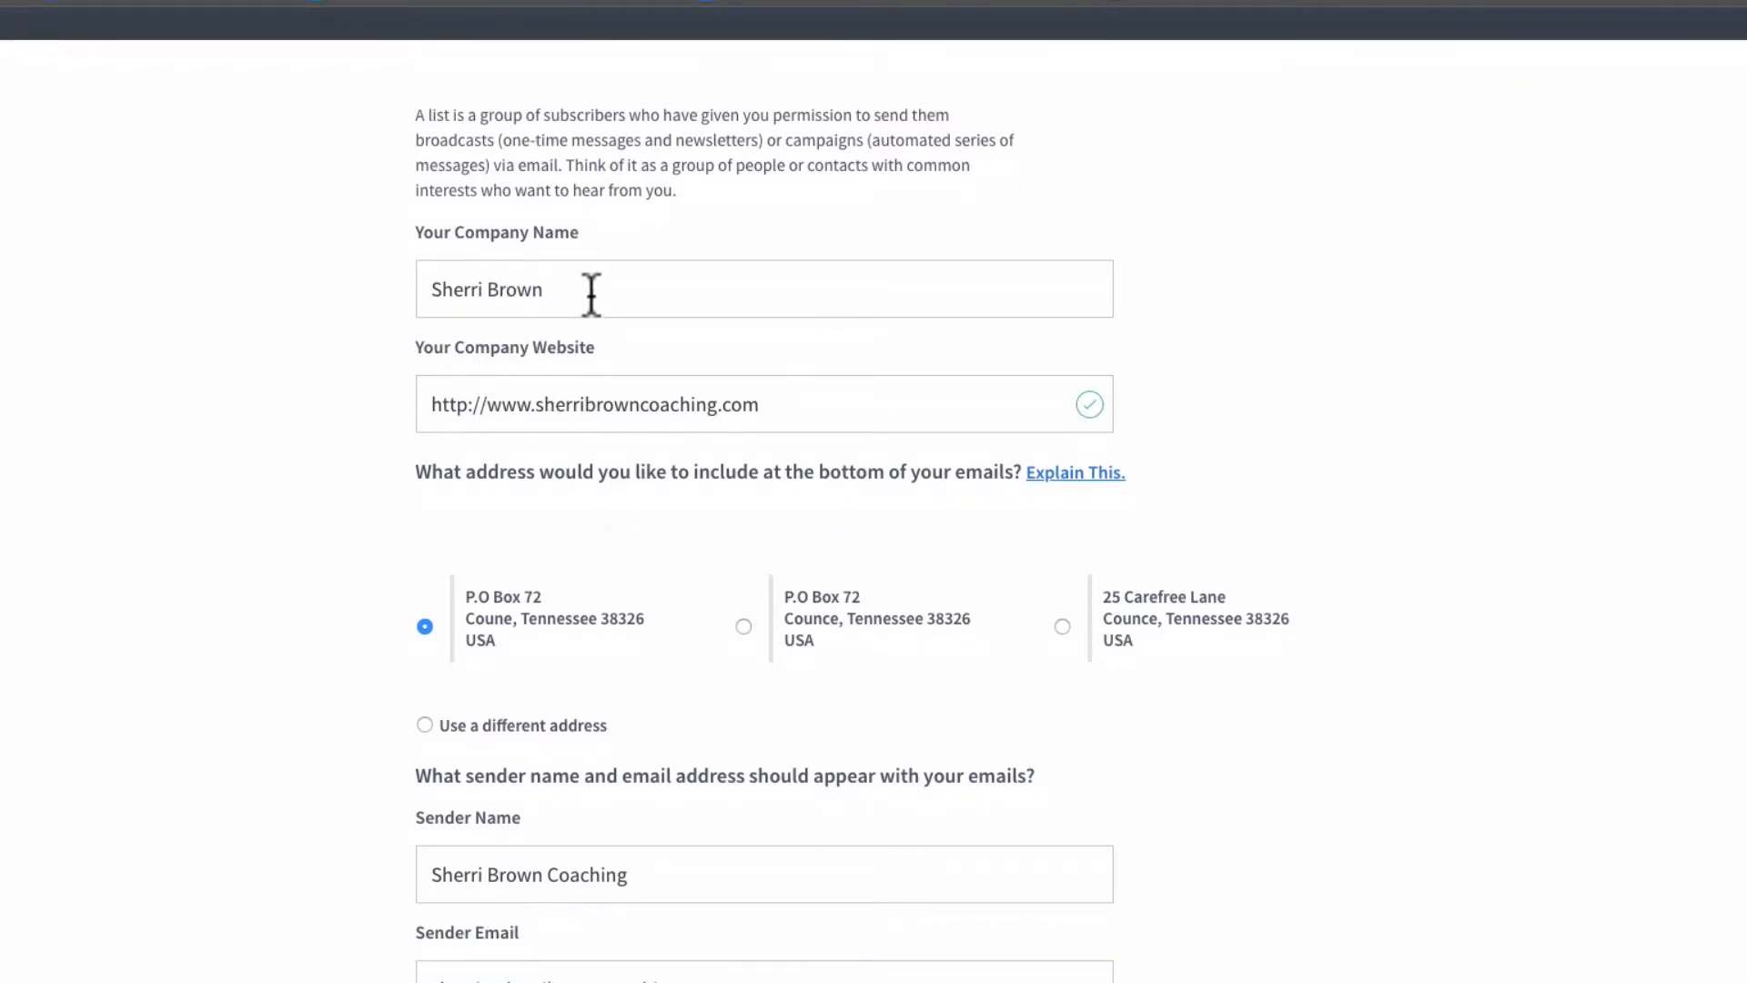
pyautogui.scroll(-1, 614, 546)
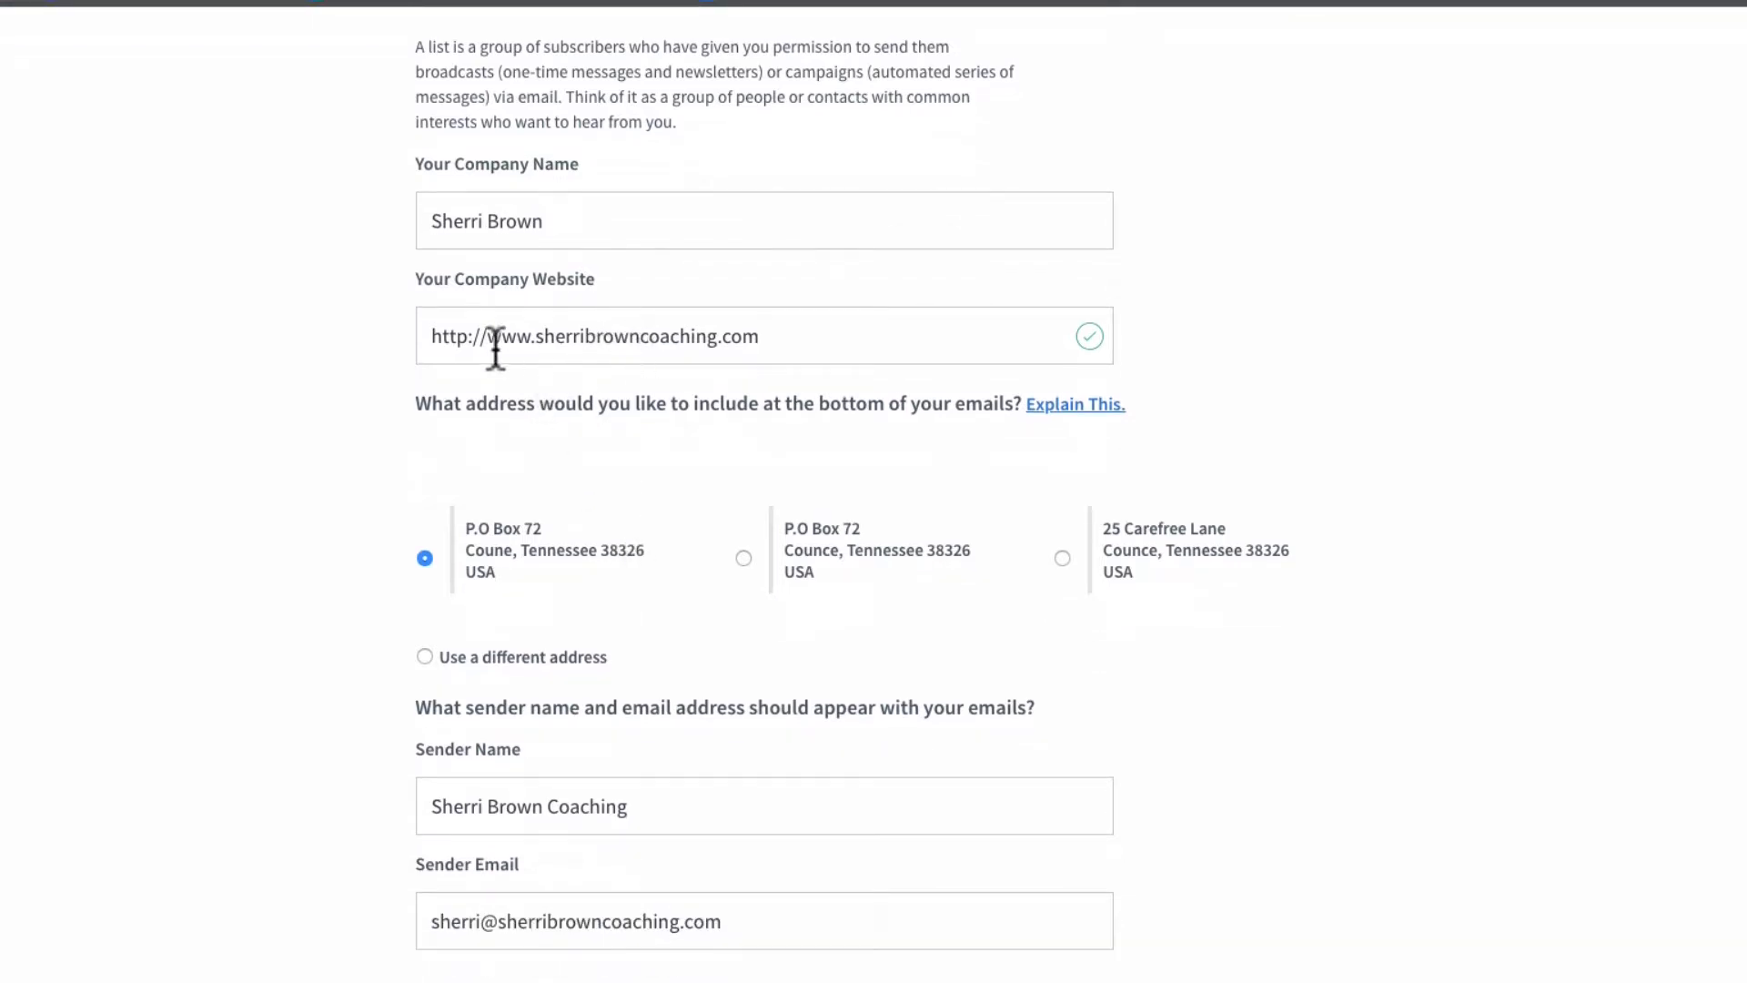
pyautogui.scroll(-1, 674, 466)
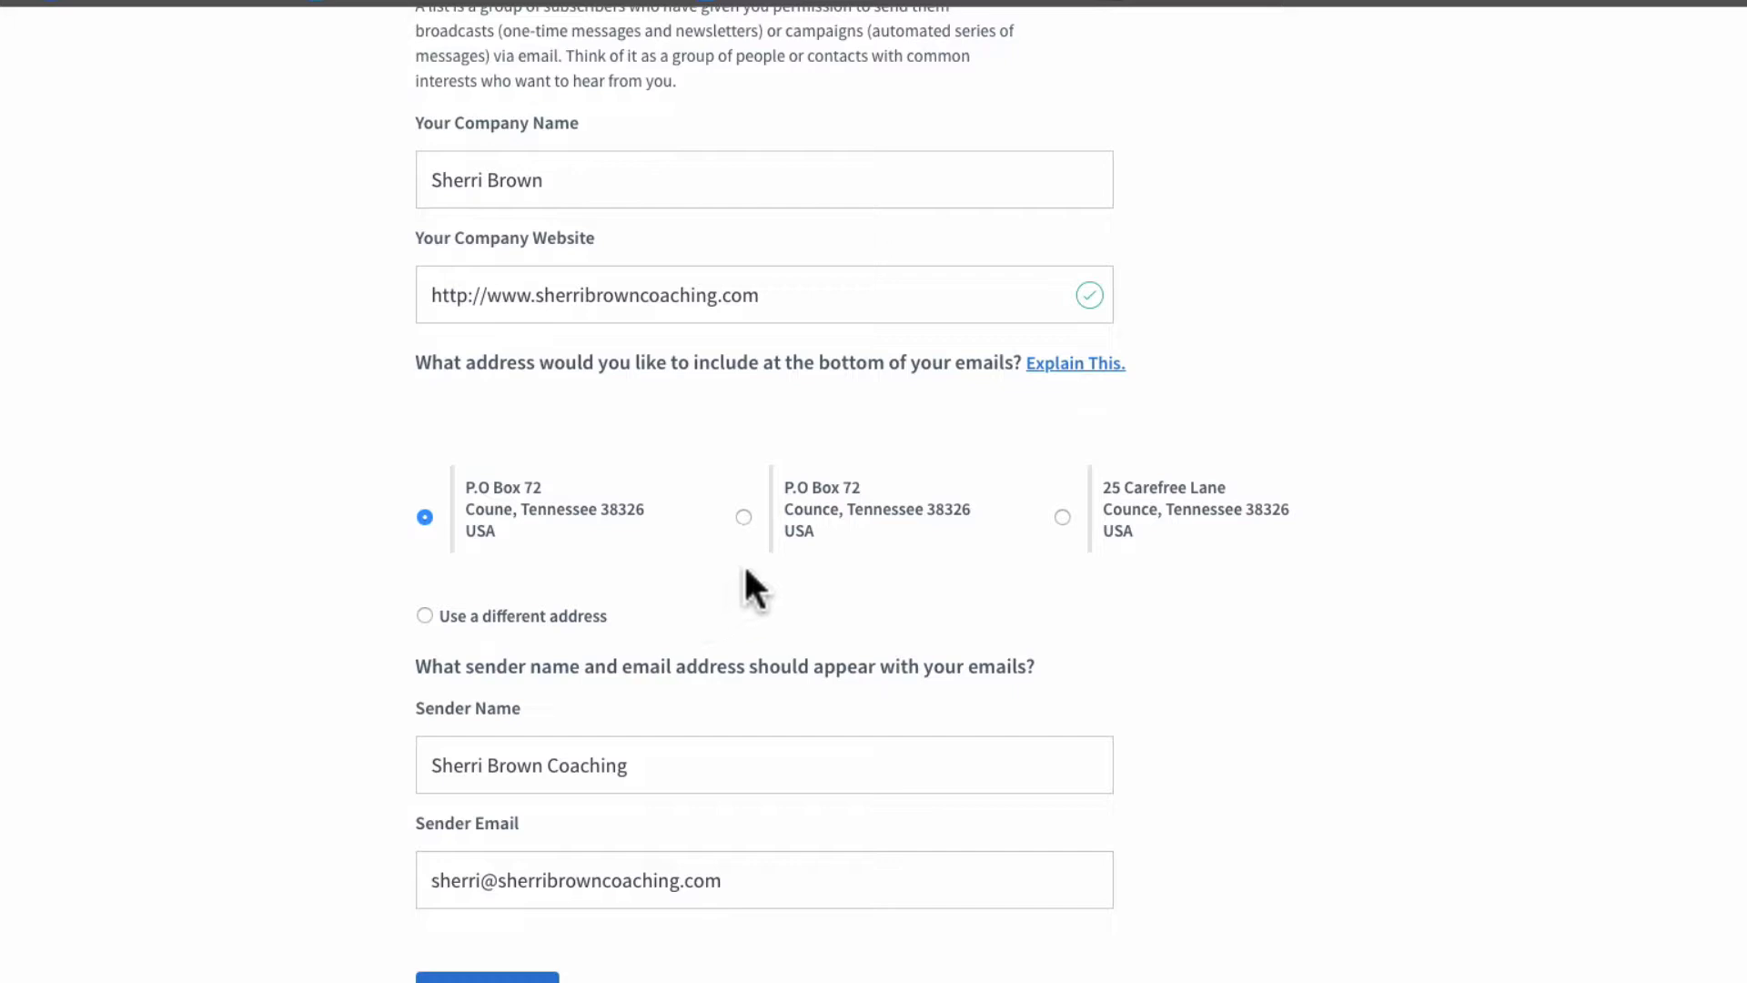
# Choose to use a different address for the email footer and fill in its first address line.
pyautogui.click(425, 616)
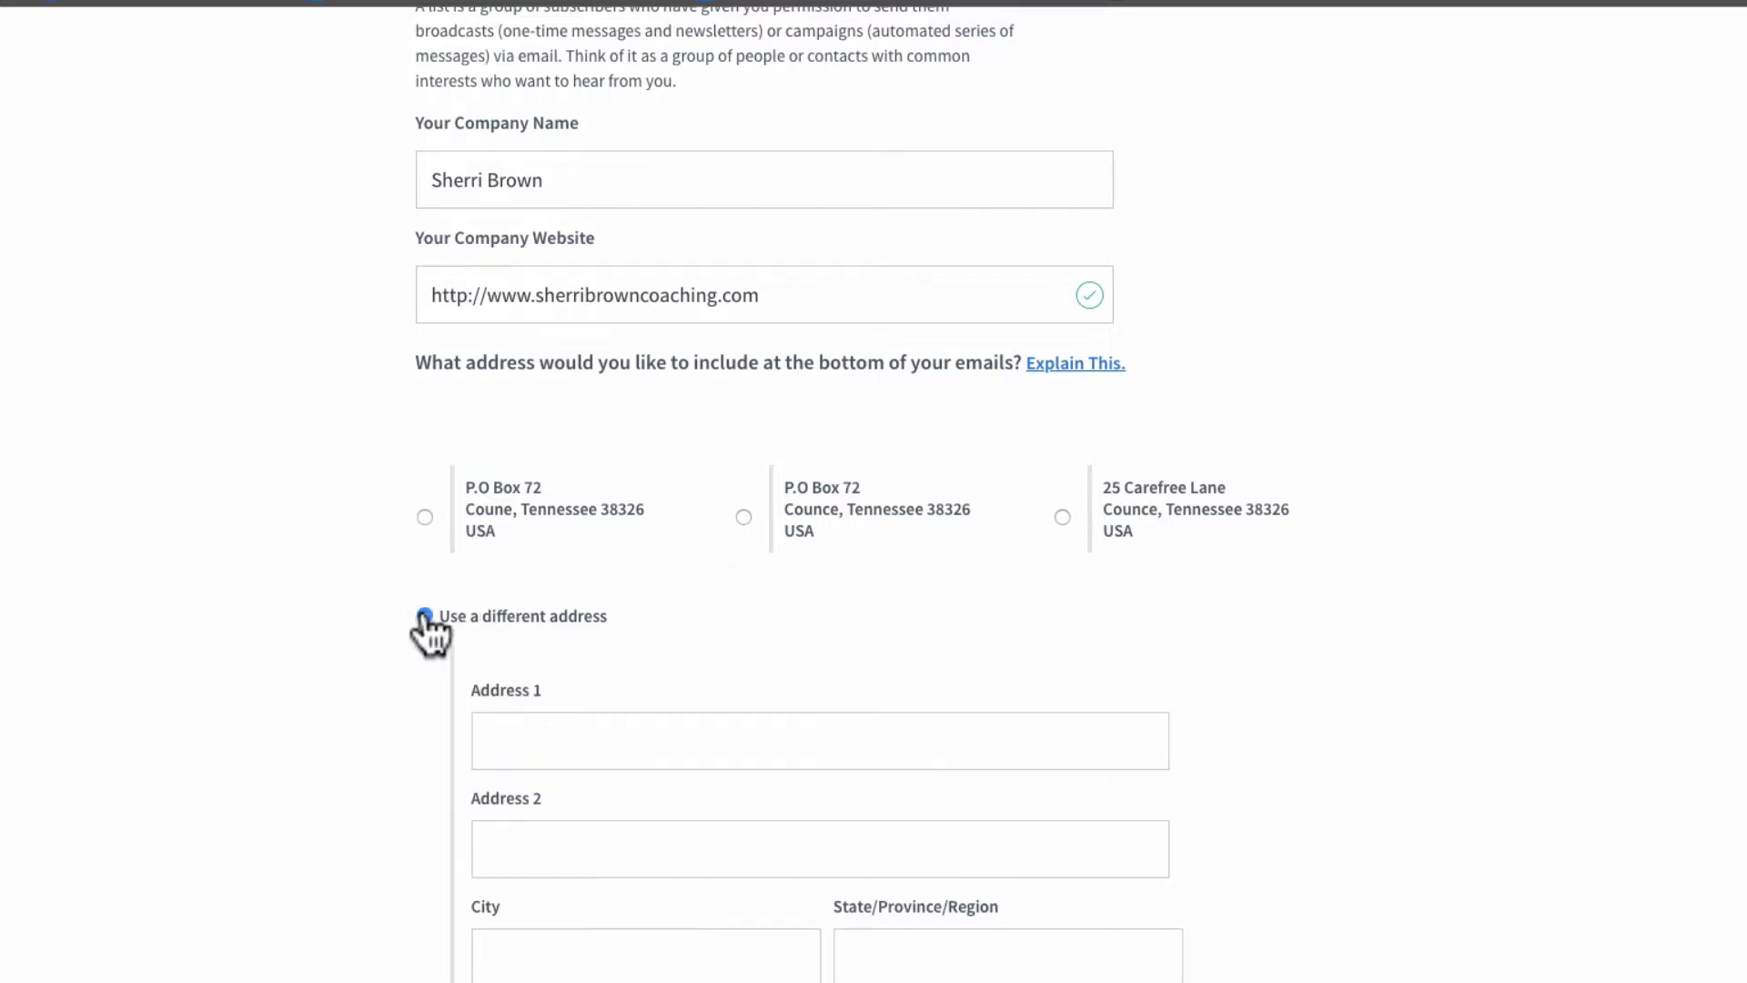
pyautogui.scroll(-4, 620, 735)
pyautogui.click(670, 554)
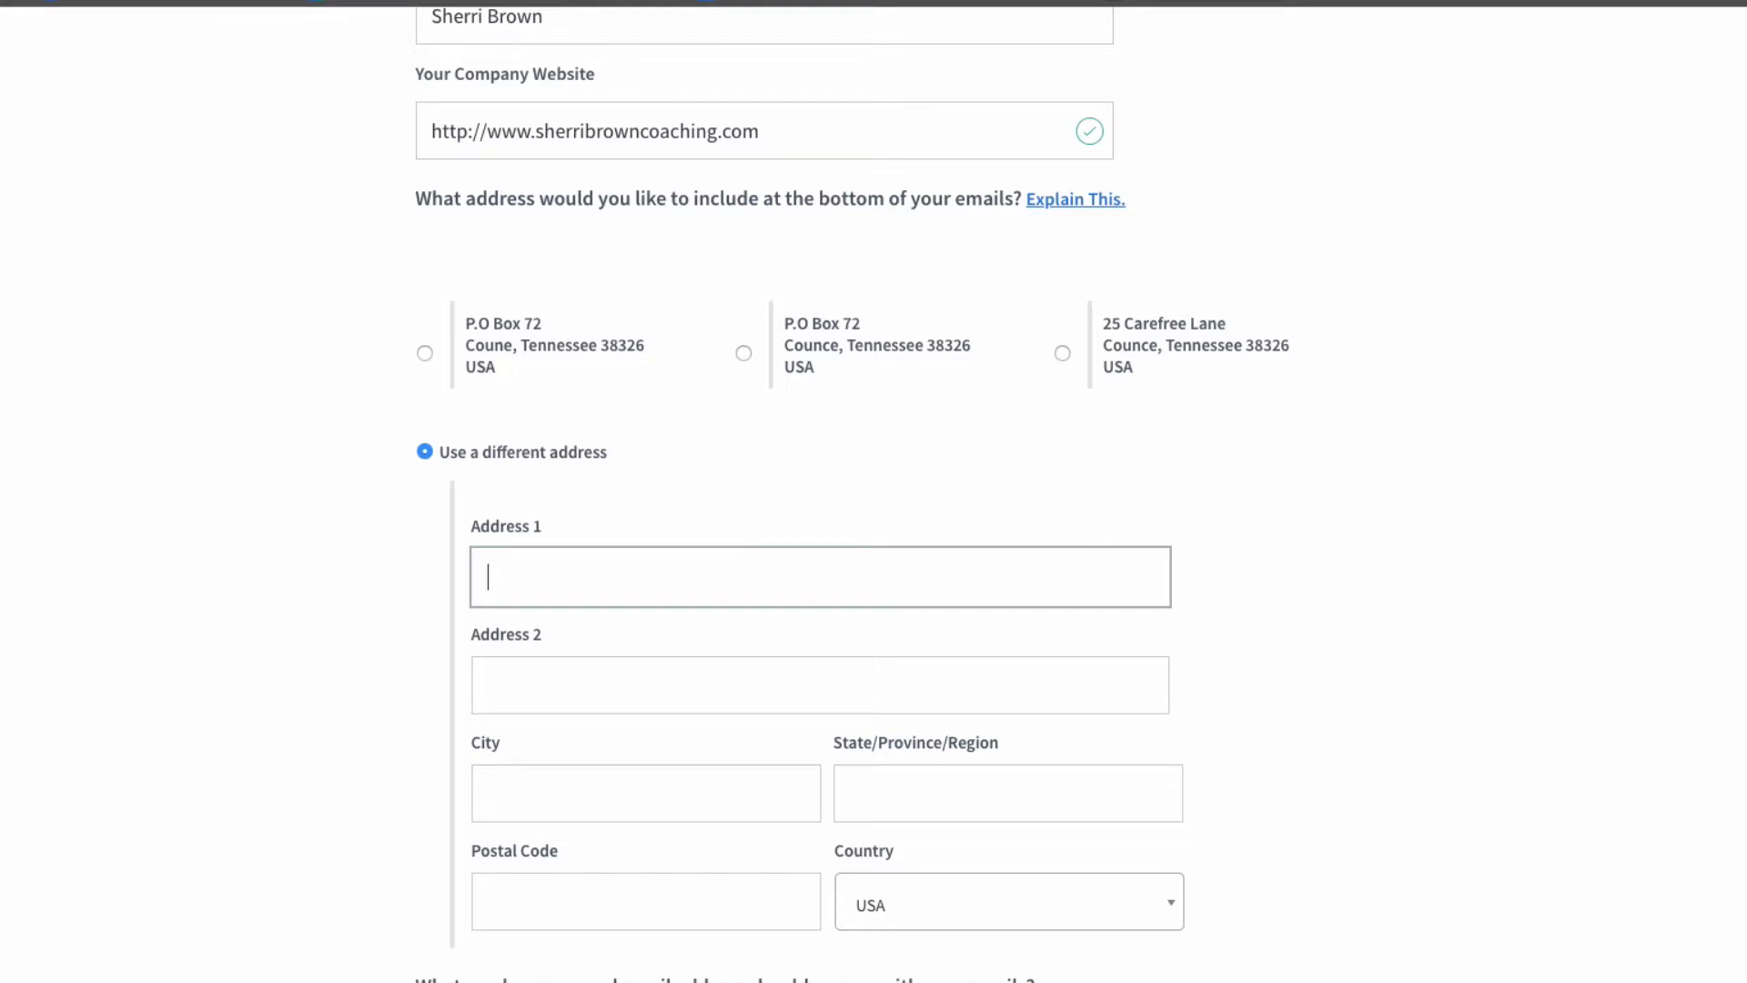
pyautogui.write('PO Box')
pyautogui.press('Down')
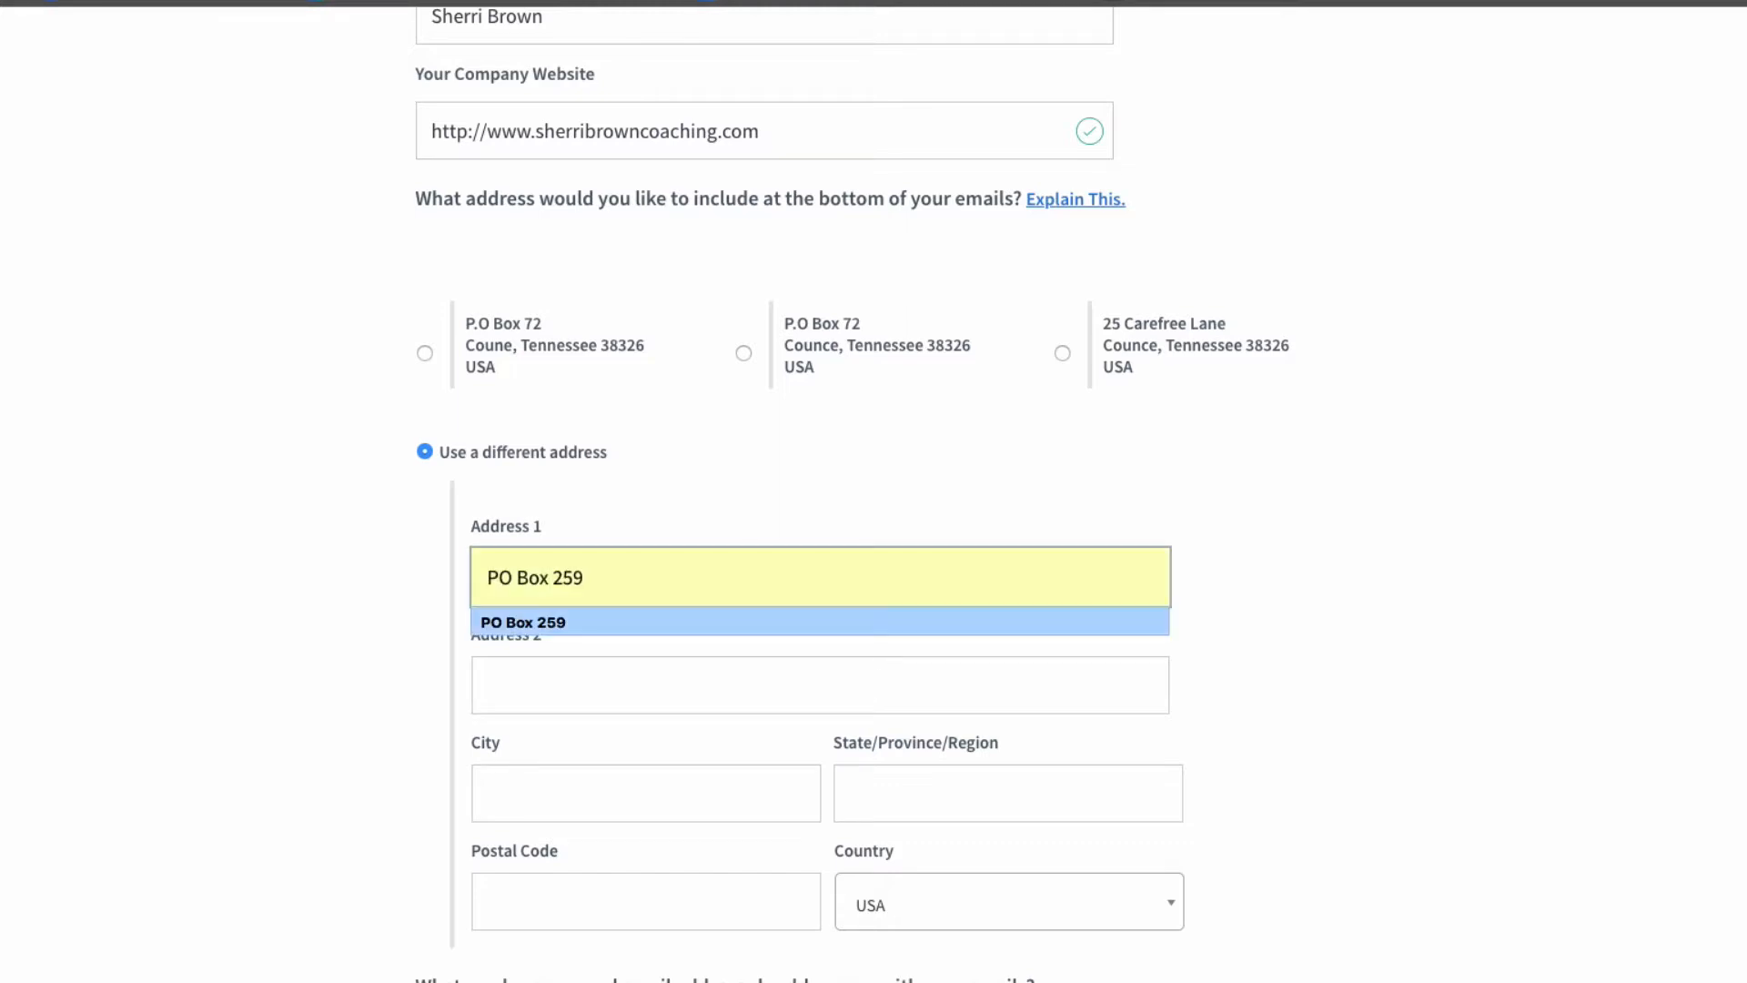
# Leave the second address line empty and fill in the city of the new footer address.
pyautogui.press('Tab')
pyautogui.press('Tab')
pyautogui.write('Afa')
pyautogui.press('BackSpace')
pyautogui.press('BackSpace')
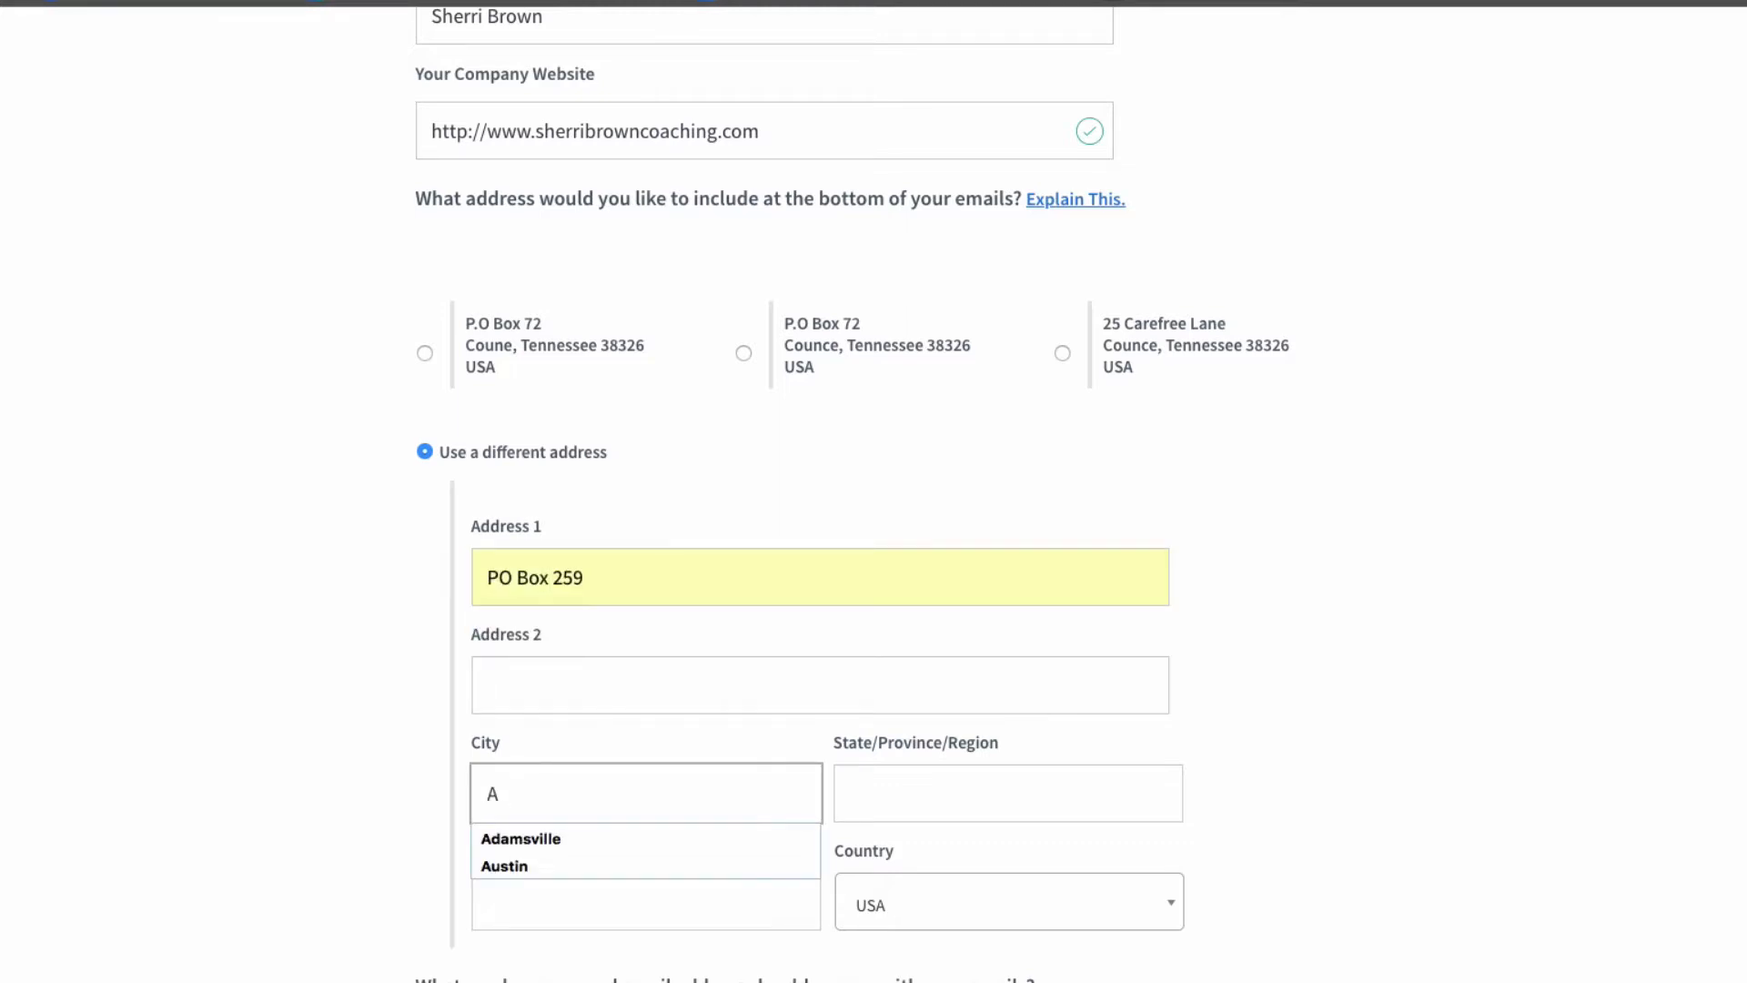
pyautogui.write('damsville')
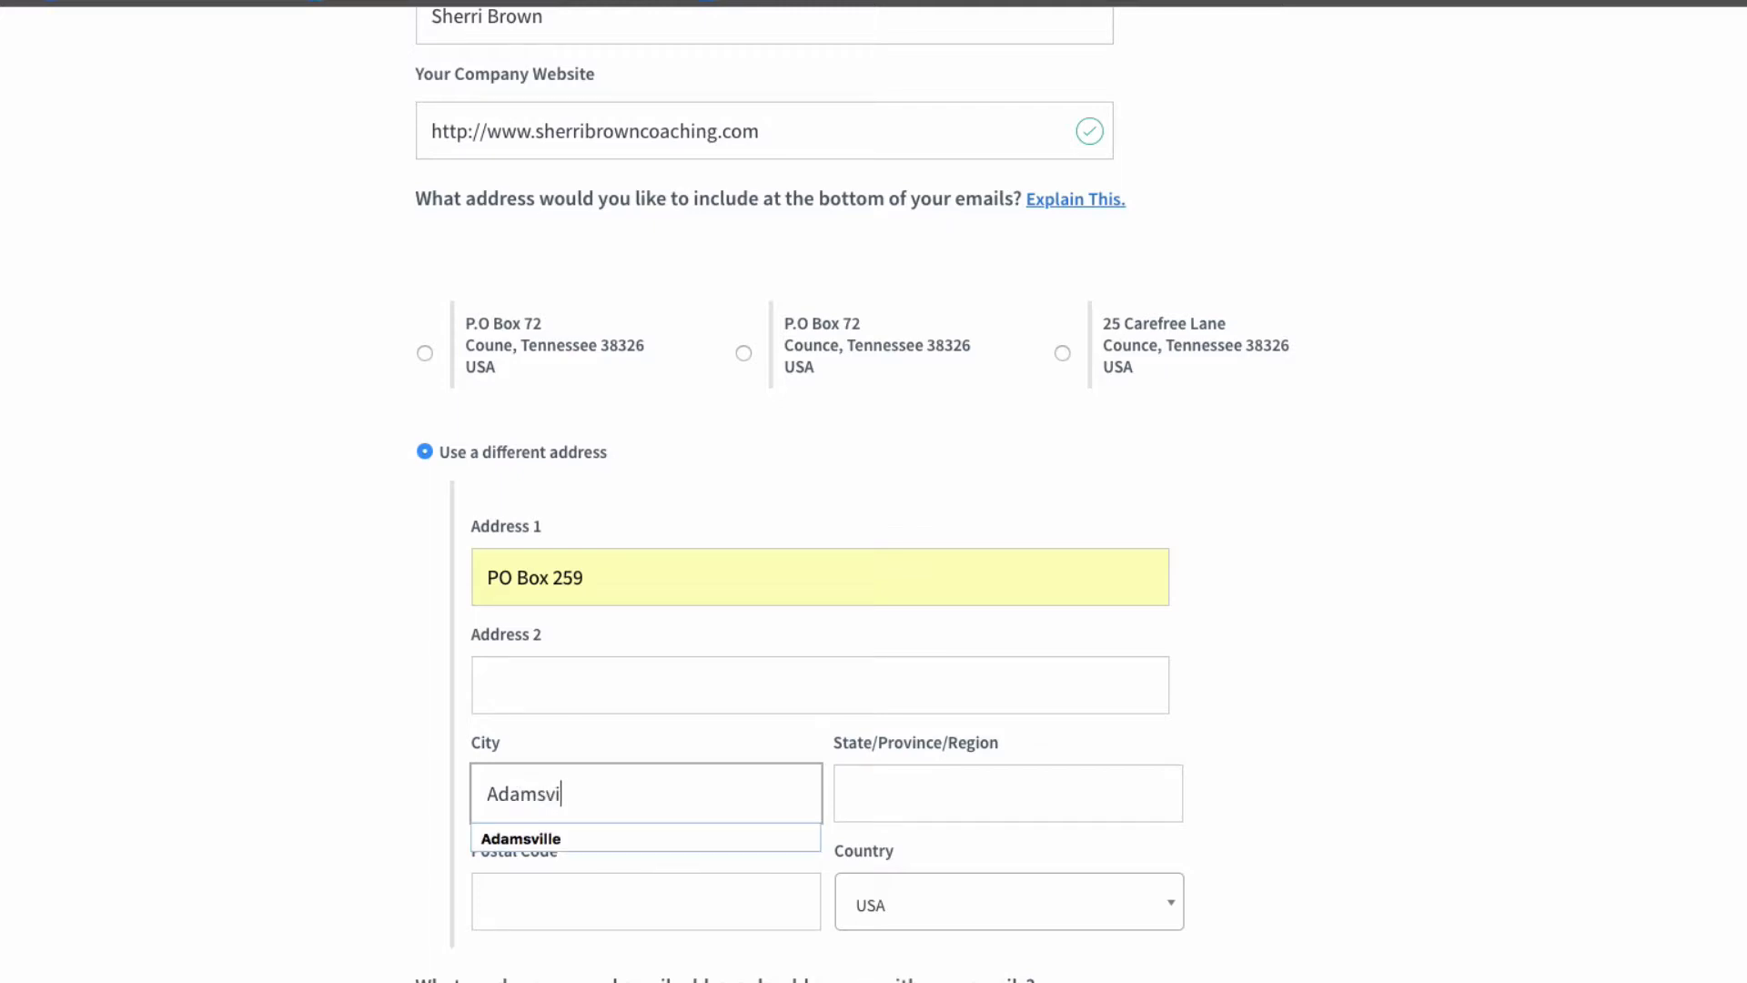
# Complete the new footer address with its state and postal code.
pyautogui.press('Tab')
pyautogui.write('t')
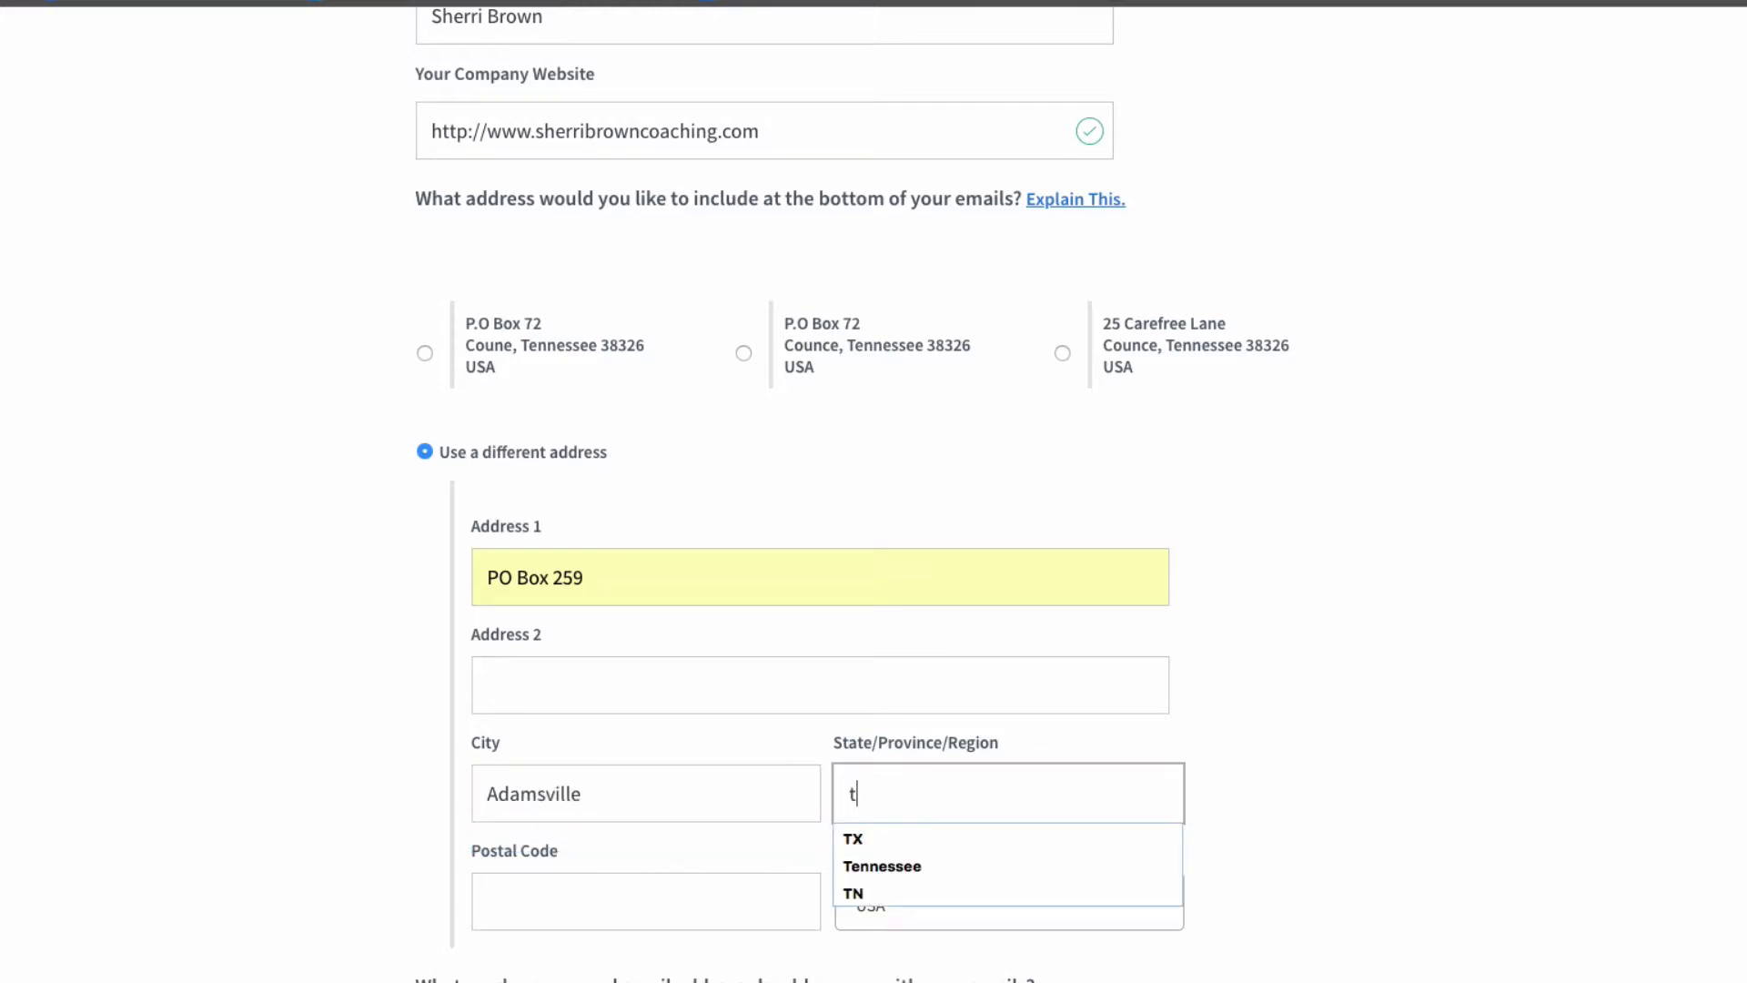
pyautogui.press('Down')
pyautogui.press('Down')
pyautogui.press('Tab')
pyautogui.write('38310')
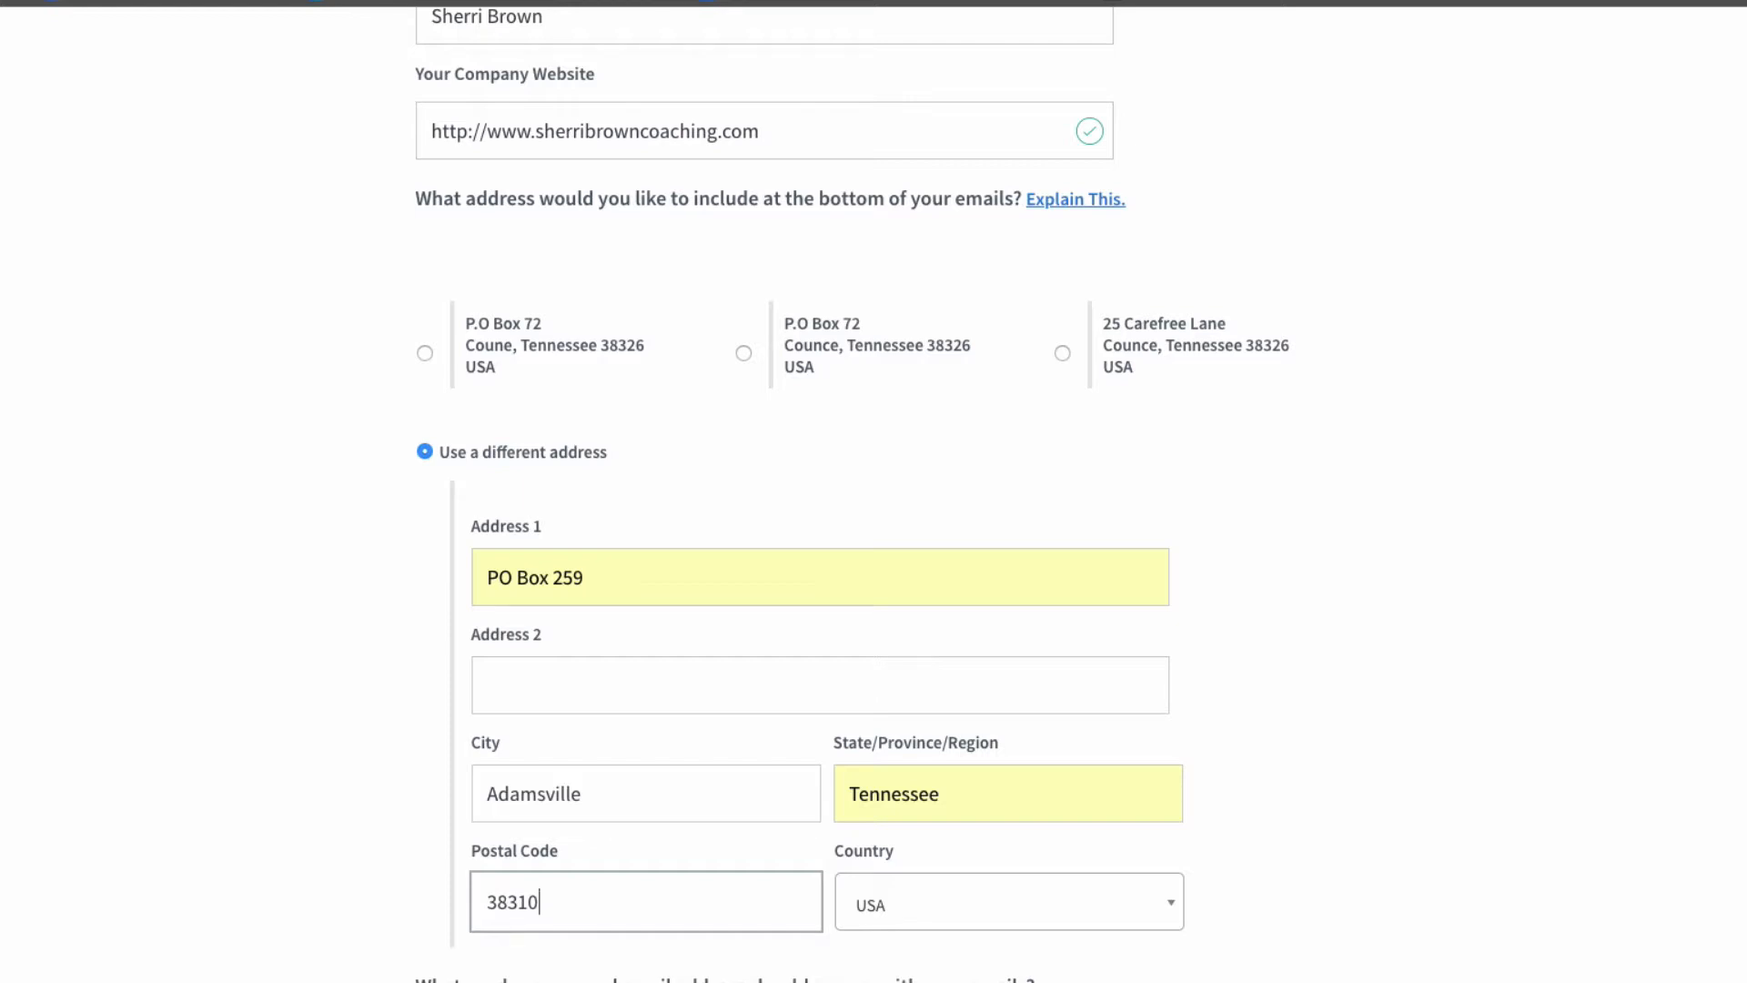
pyautogui.click(1611, 673)
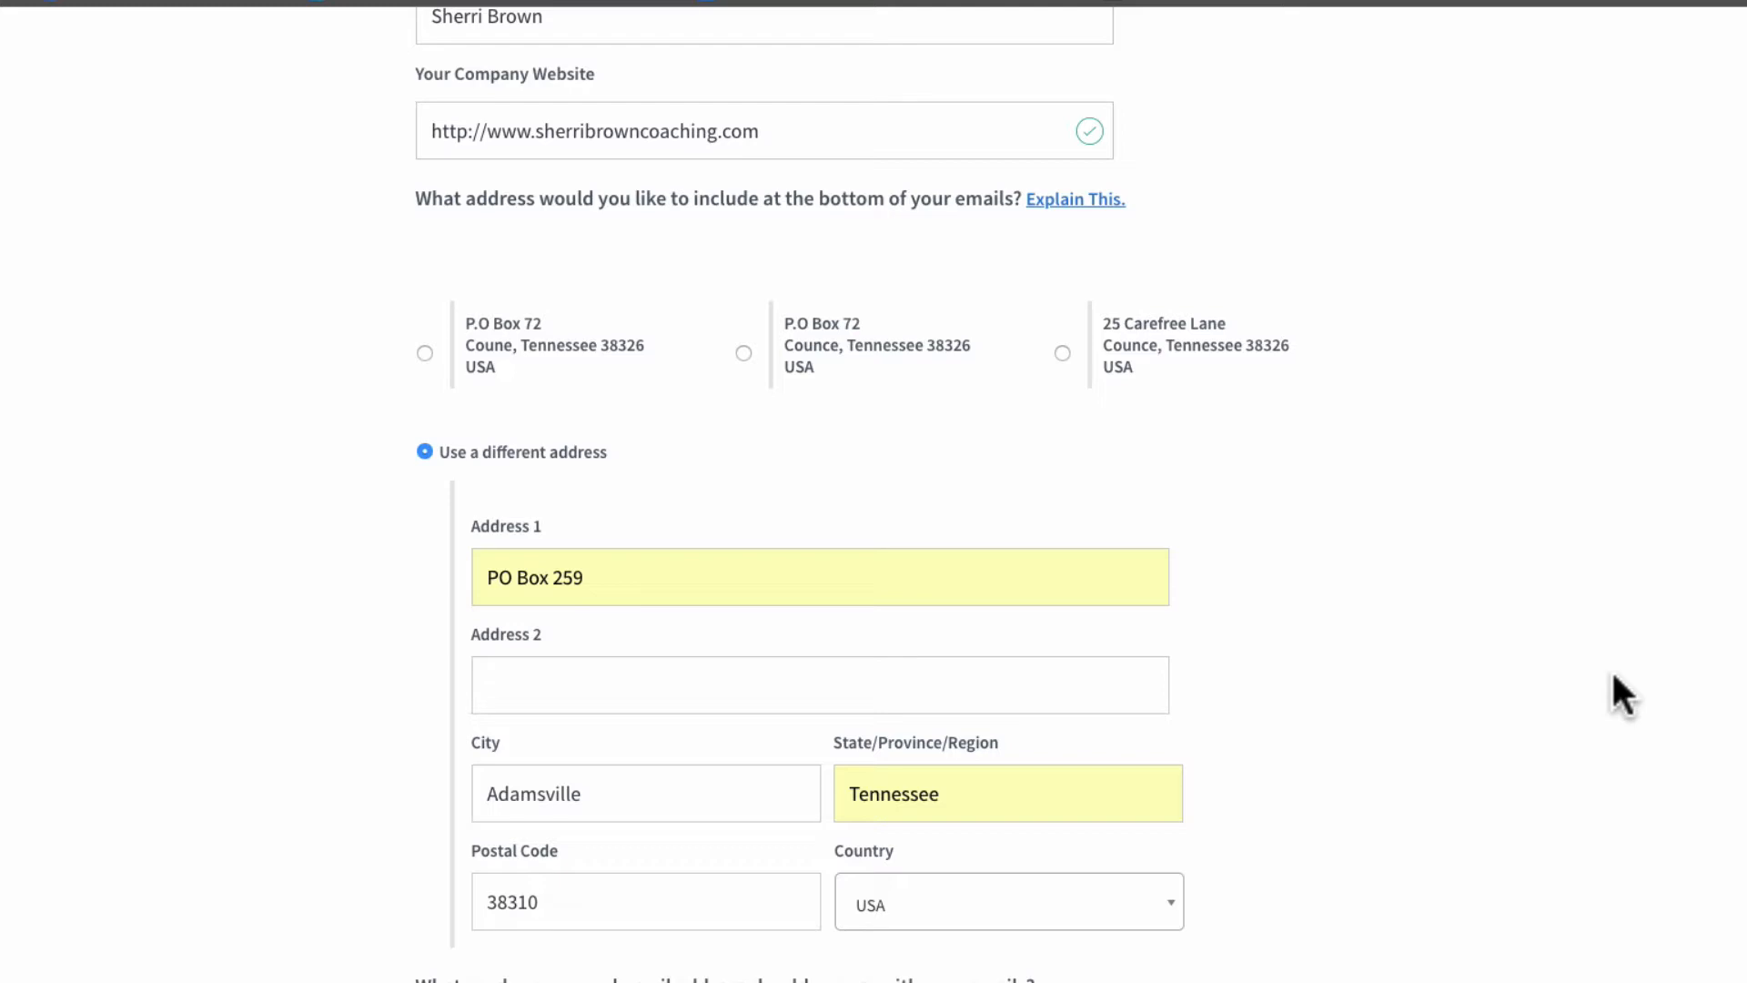
# Keep the prefilled sender name and sender email and proceed to describing the list.
pyautogui.scroll(-2, 1613, 674)
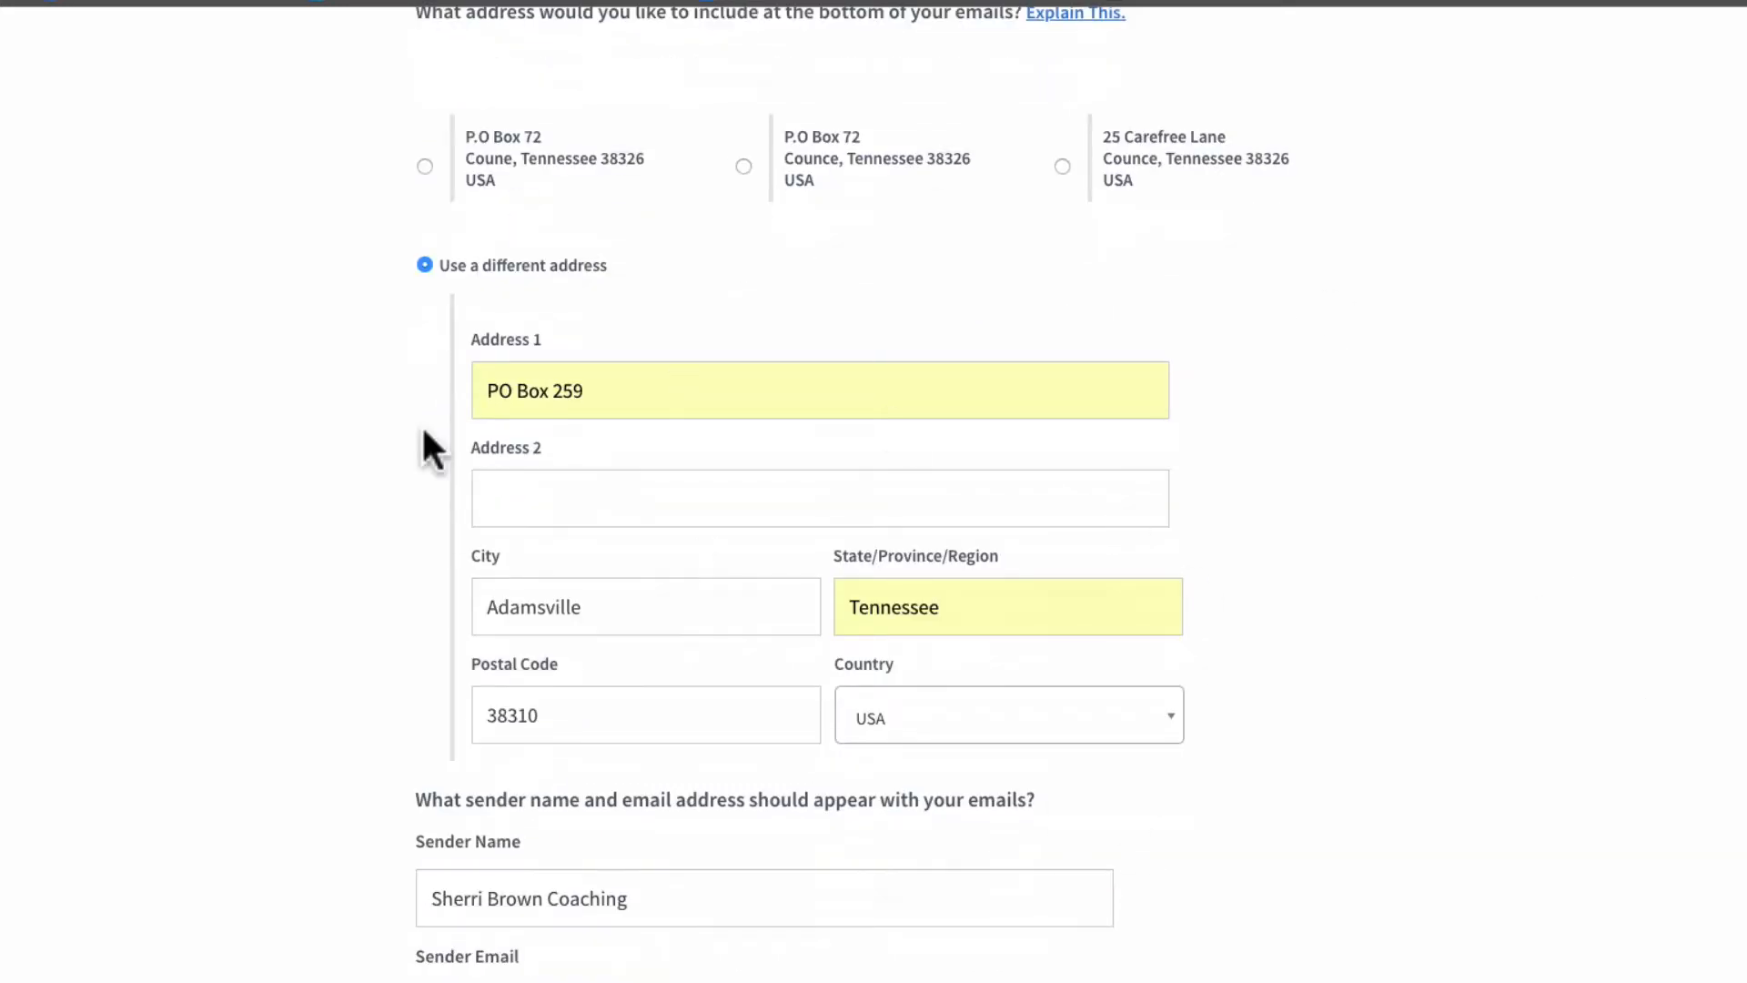
pyautogui.scroll(-2, 1305, 764)
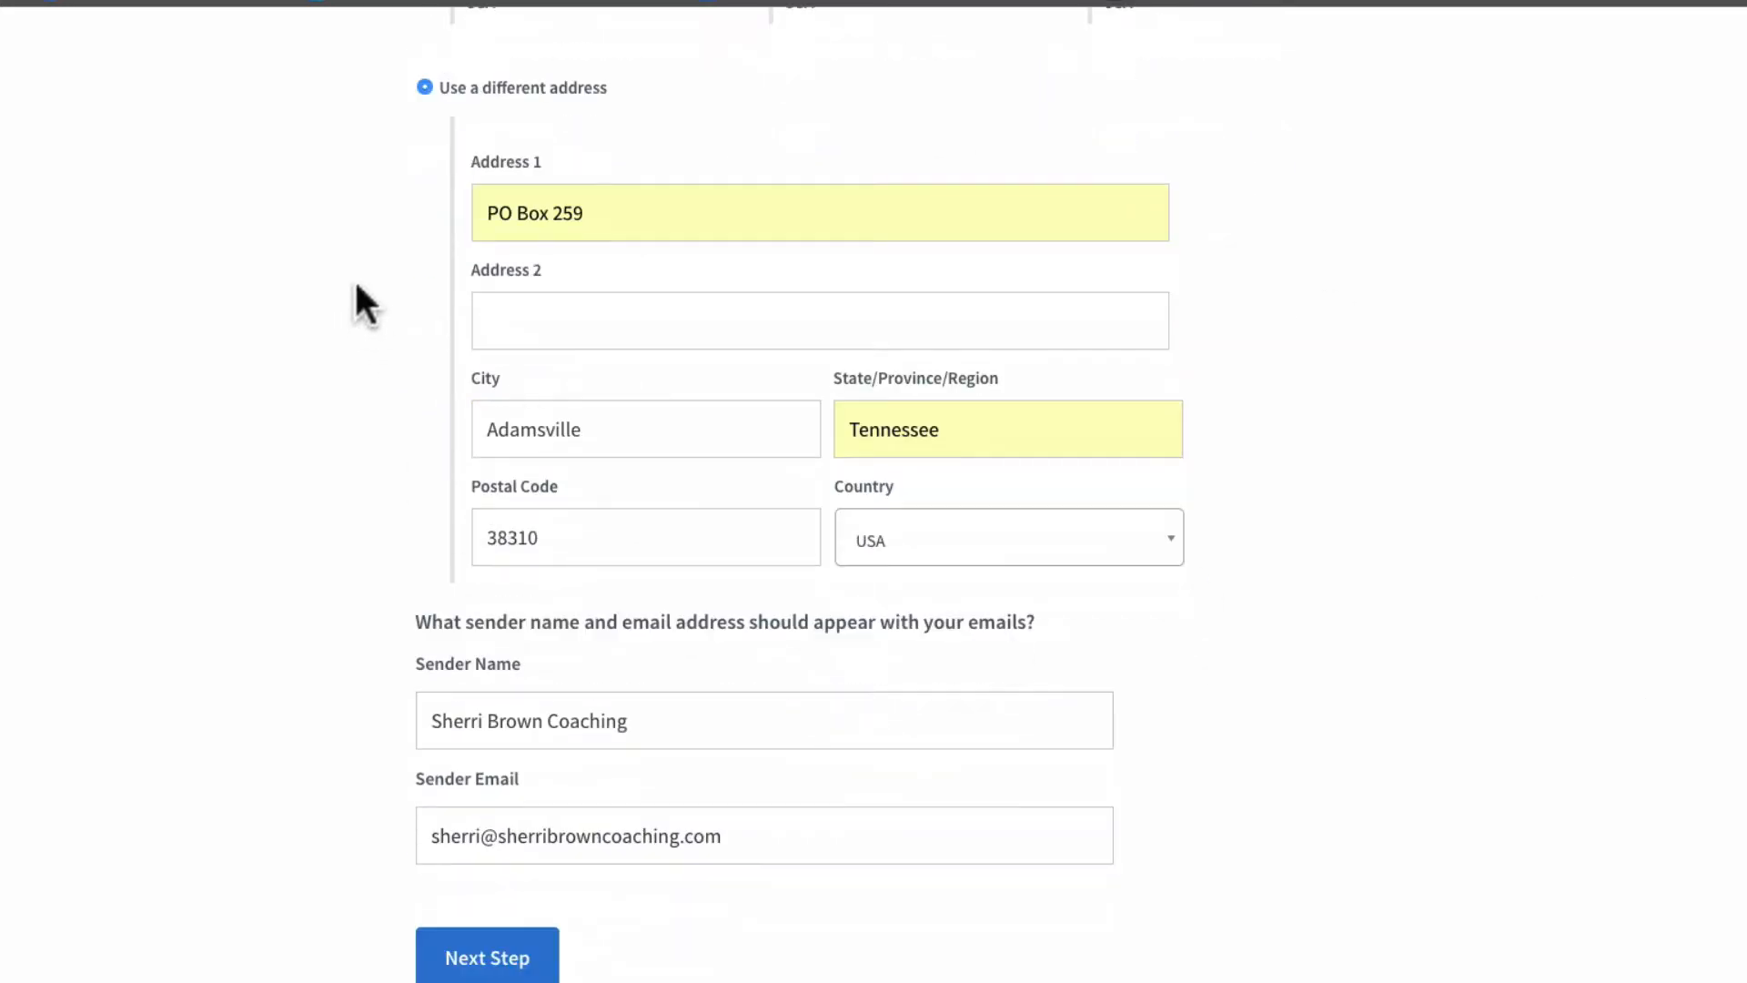
pyautogui.scroll(-1, 739, 637)
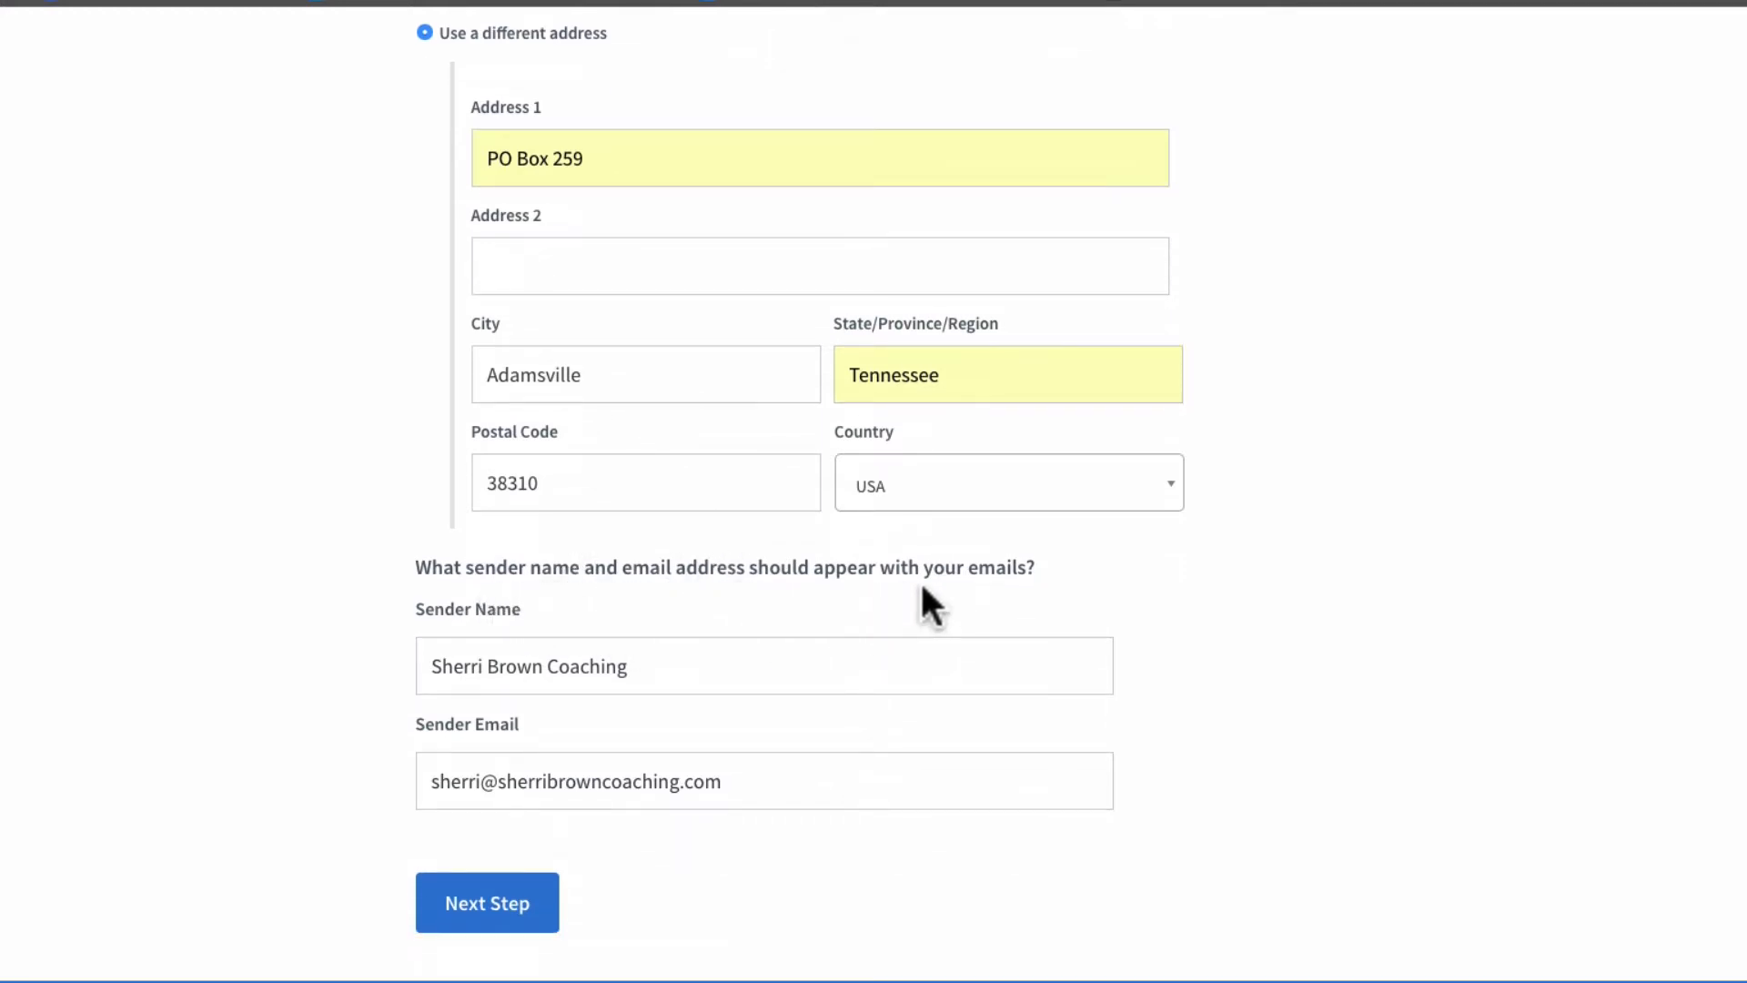
pyautogui.scroll(-1, 924, 712)
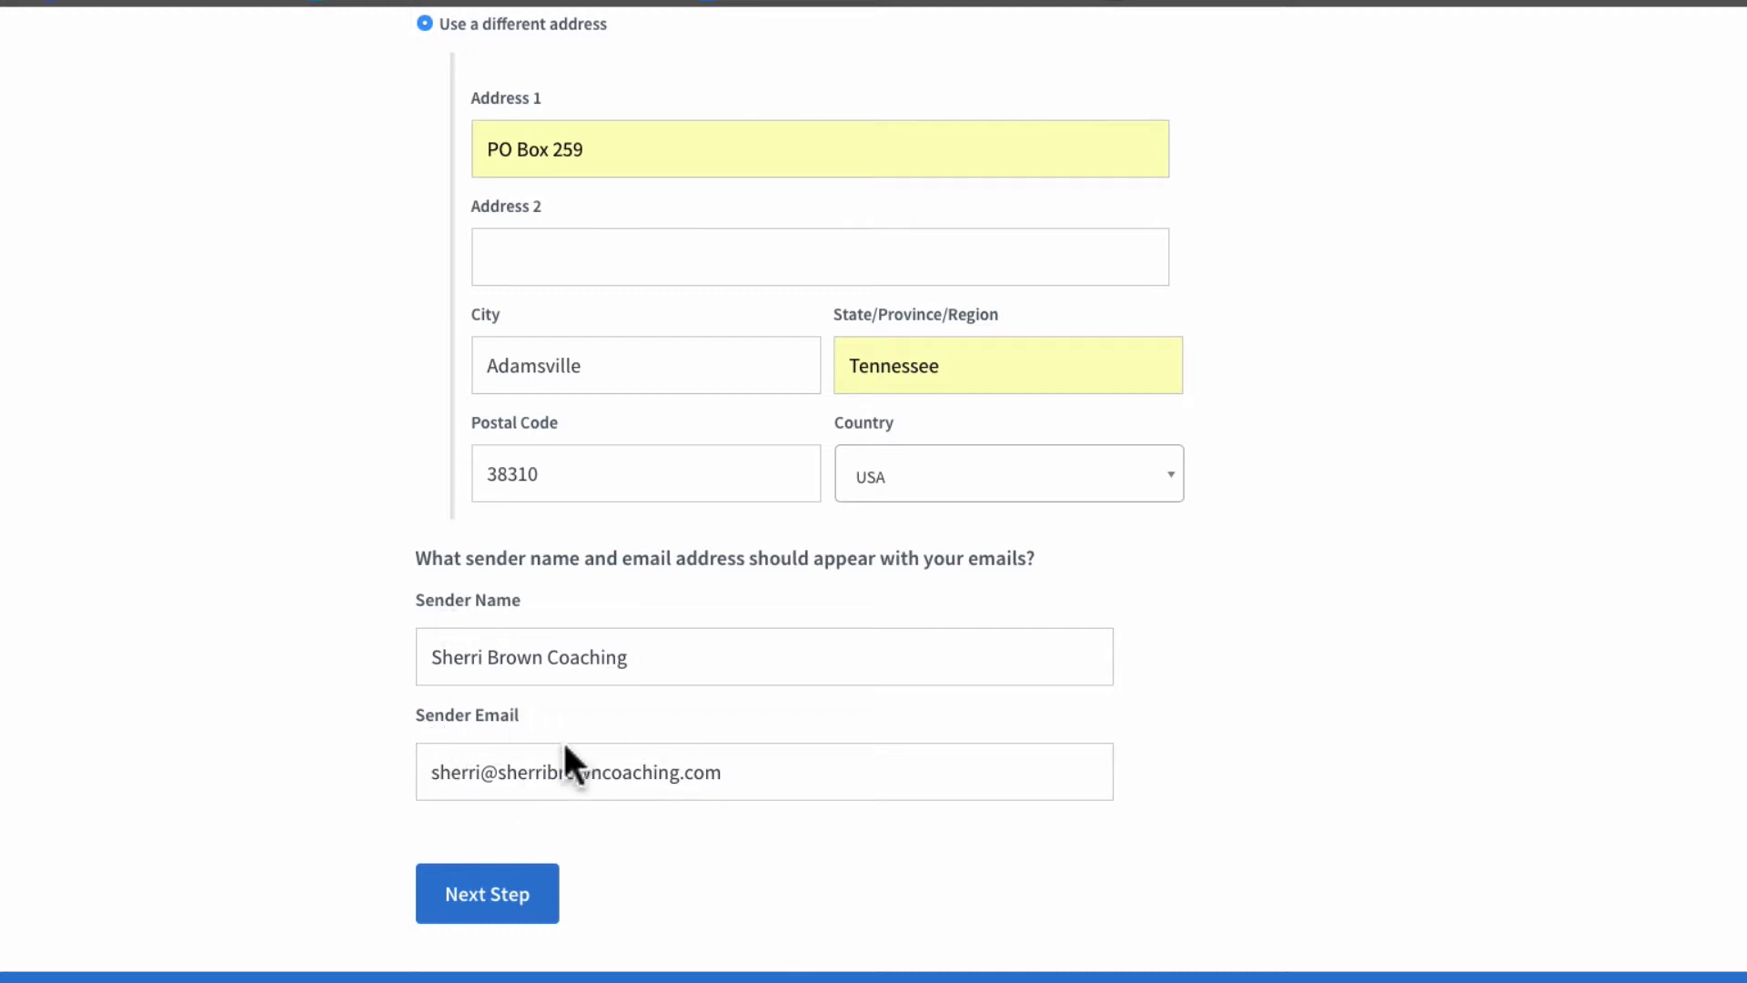
pyautogui.click(499, 913)
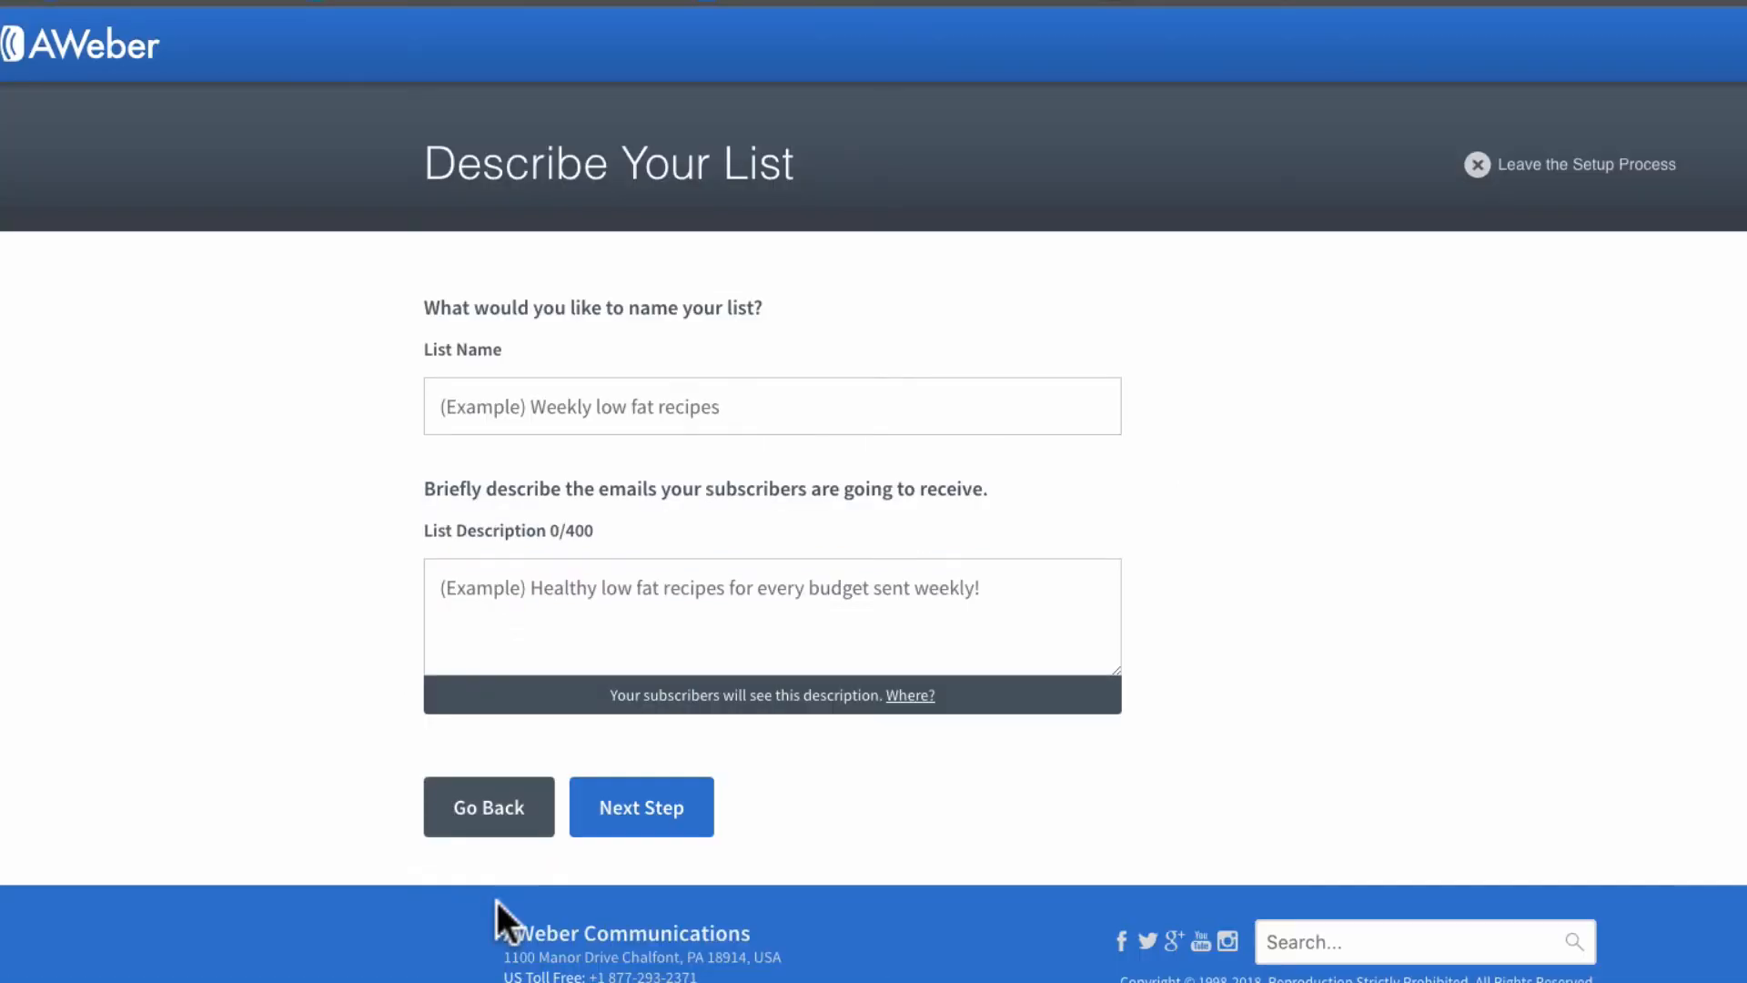
# Name the new list "Main List".
pyautogui.click(596, 415)
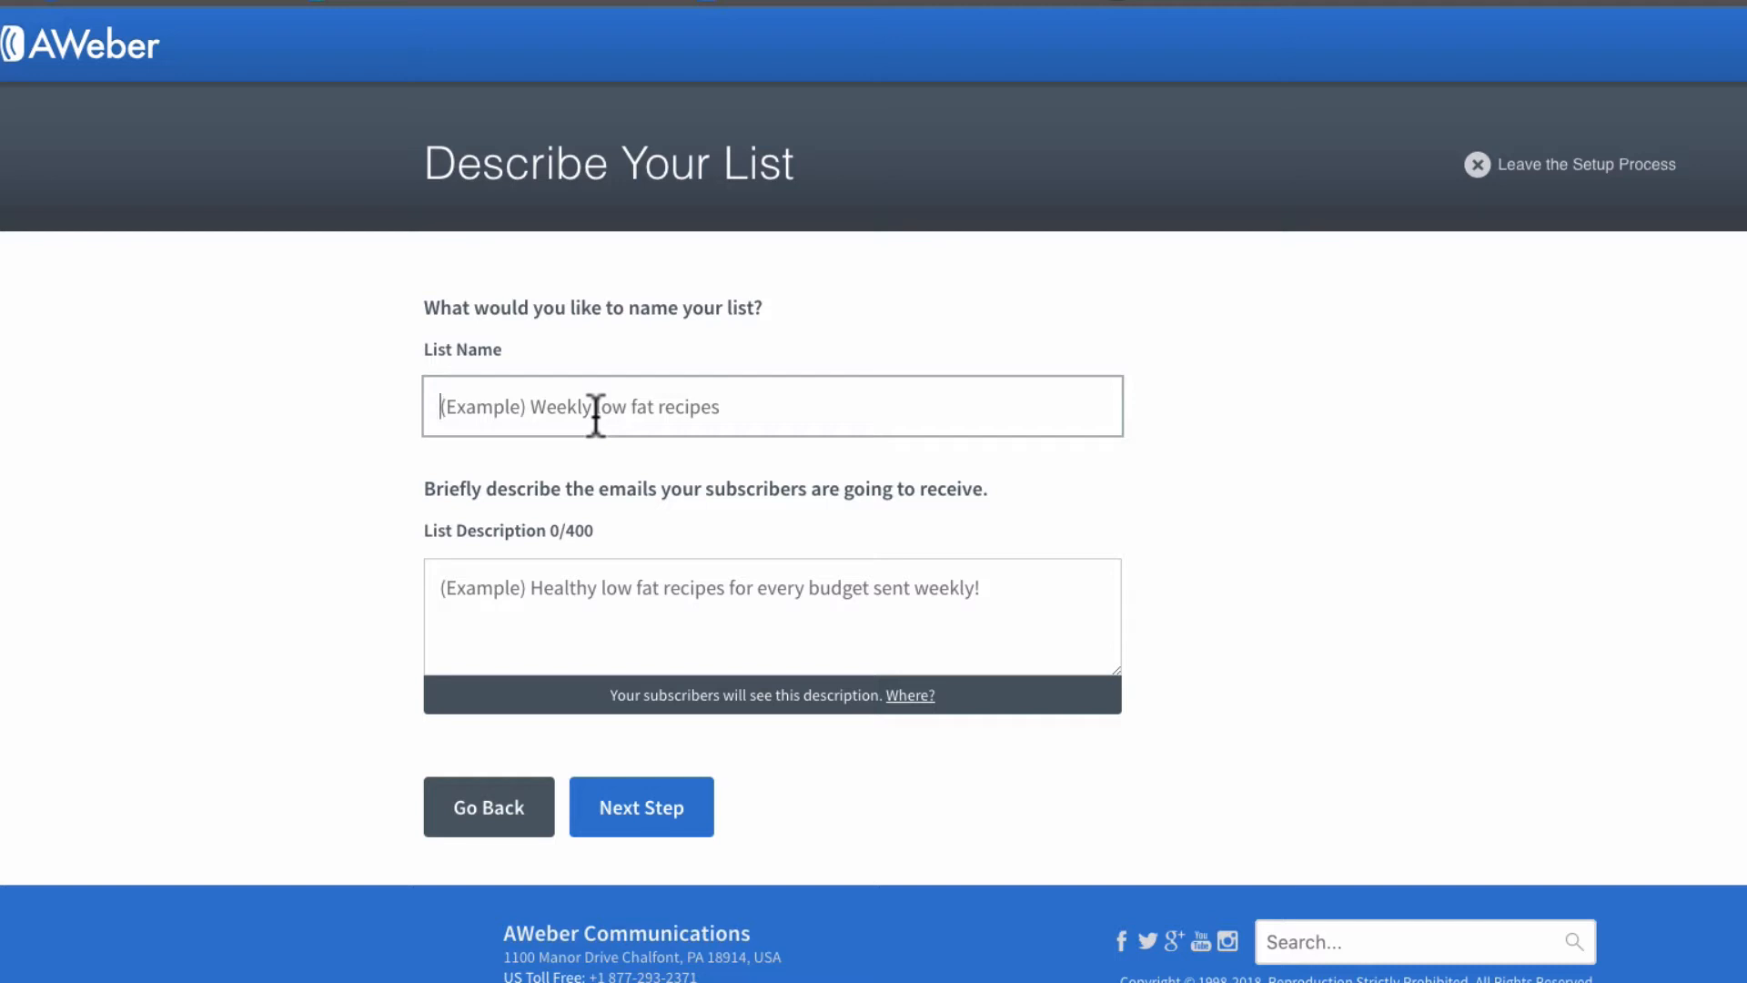
pyautogui.write('Main S')
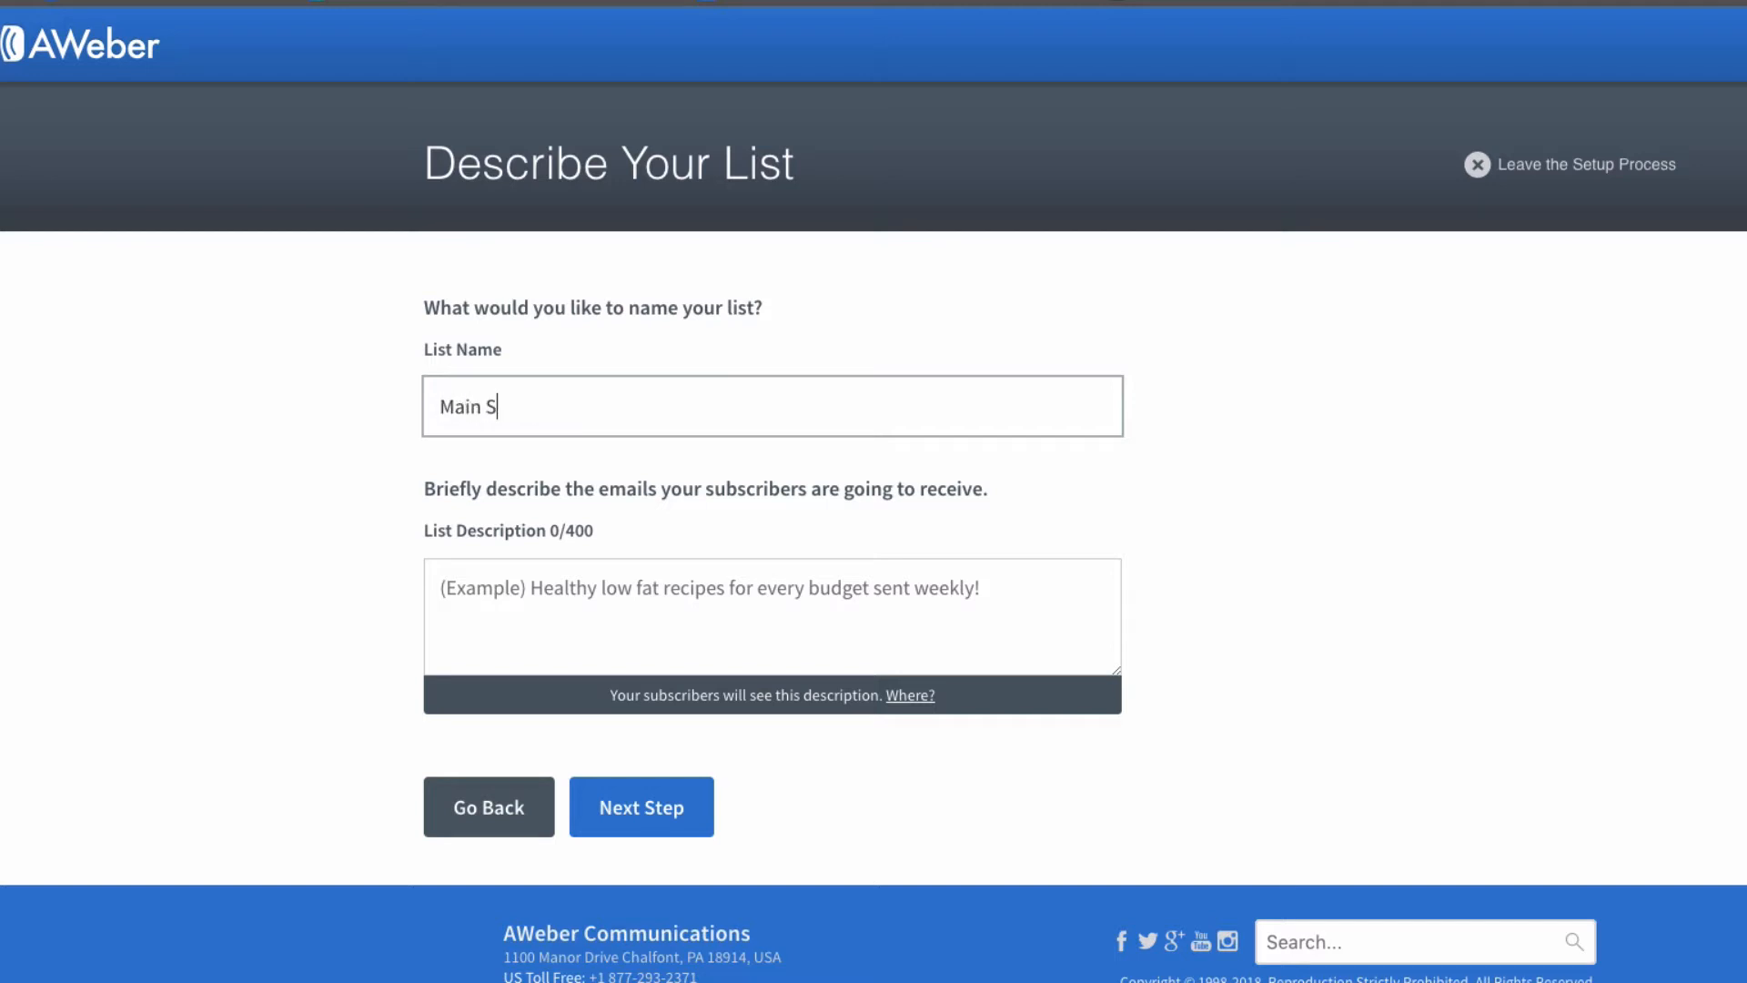
pyautogui.press('BackSpace')
pyautogui.write('List')
# Describe the list as "Tips and trick for online marketing" and continue to the confirmation message.
pyautogui.click(579, 594)
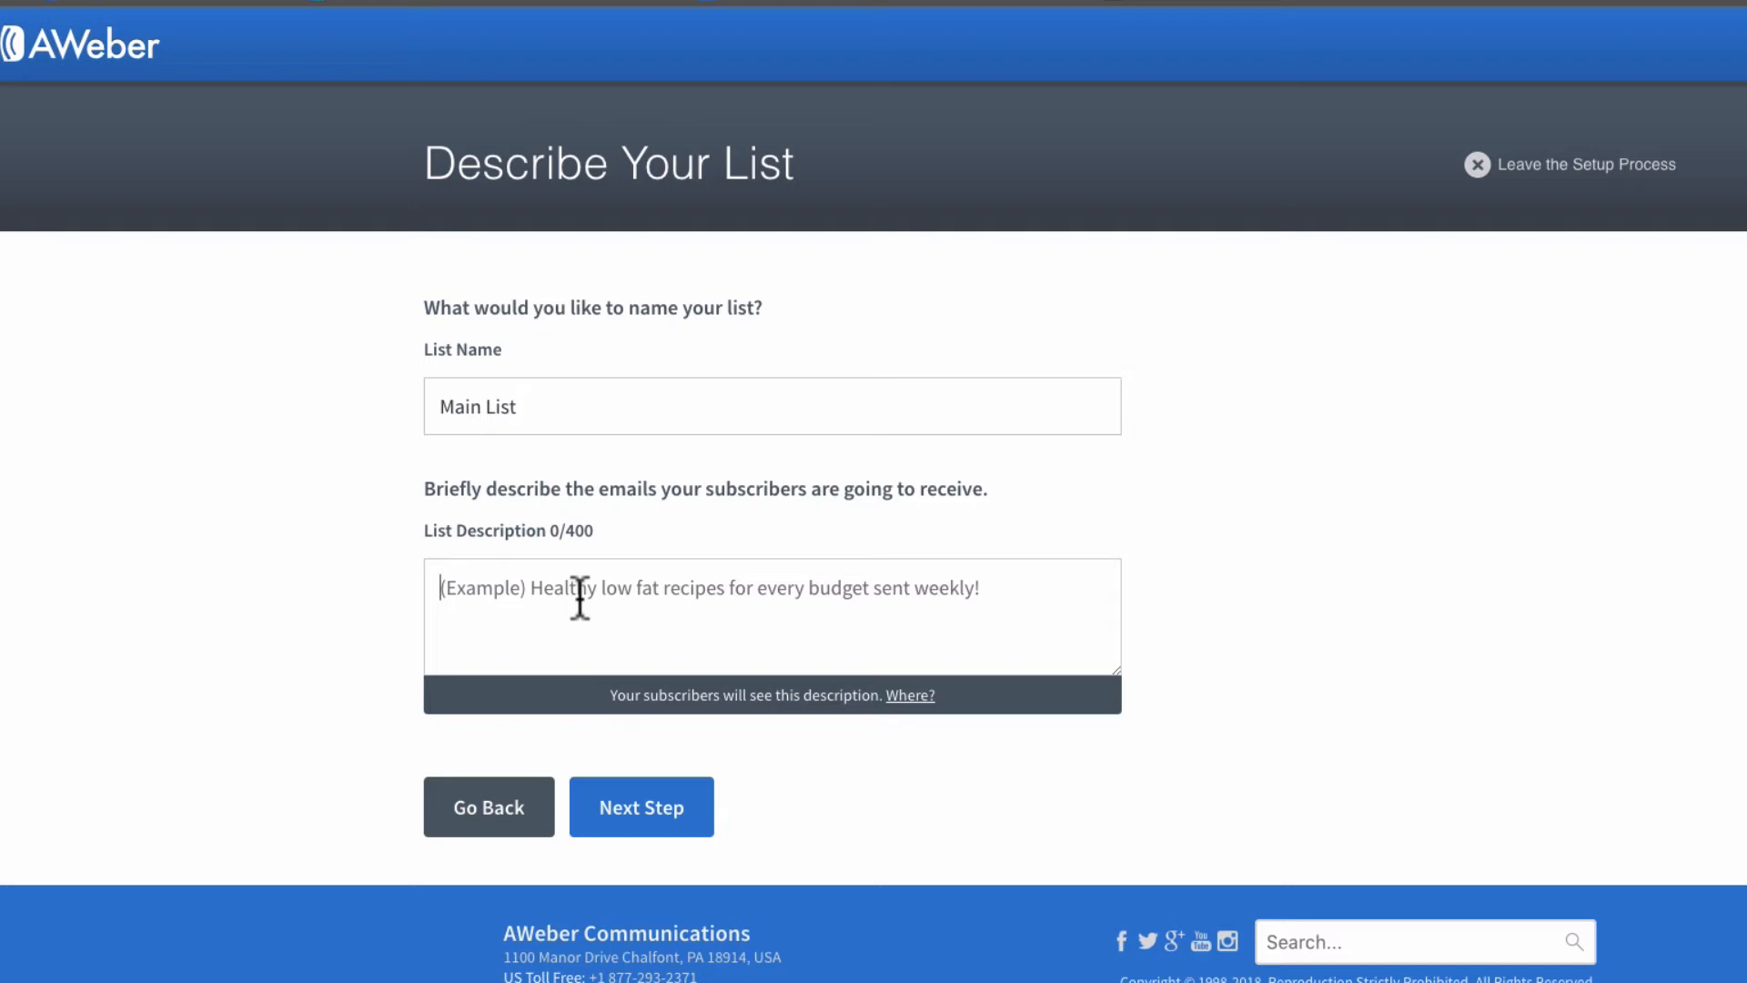
pyautogui.write('Tips and t')
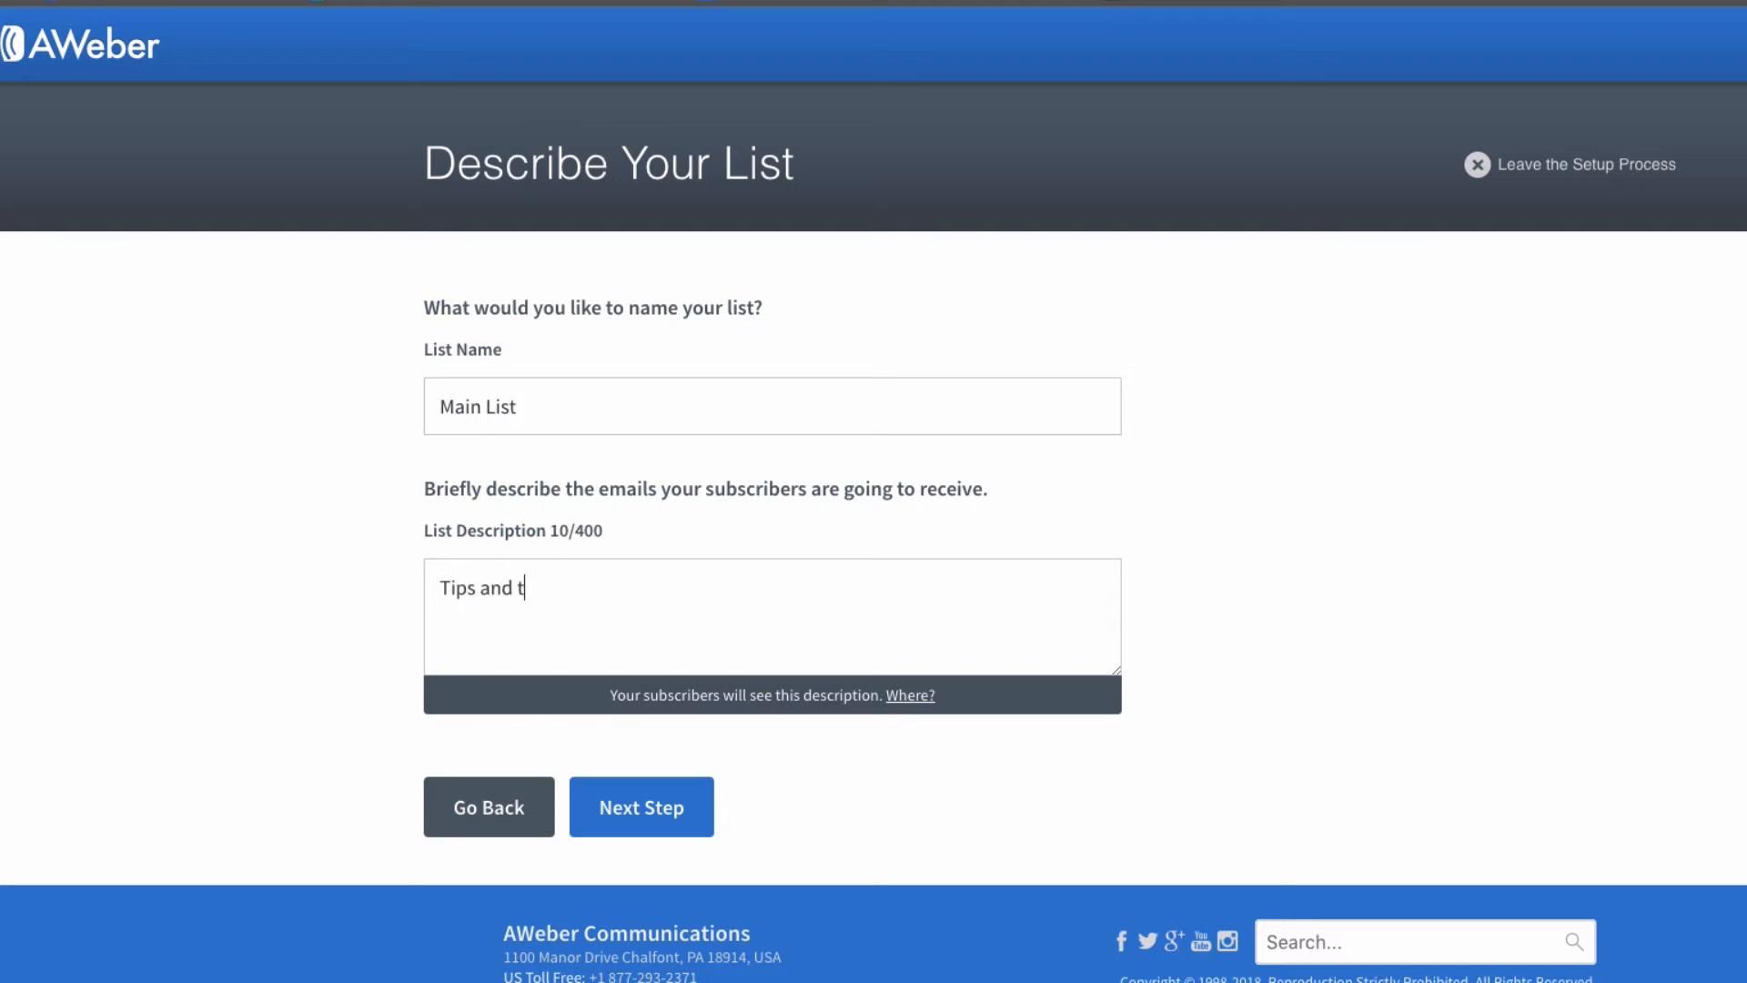
pyautogui.write('rick fo')
pyautogui.press('BackSpace')
pyautogui.press('BackSpace')
pyautogui.write('for online marketing')
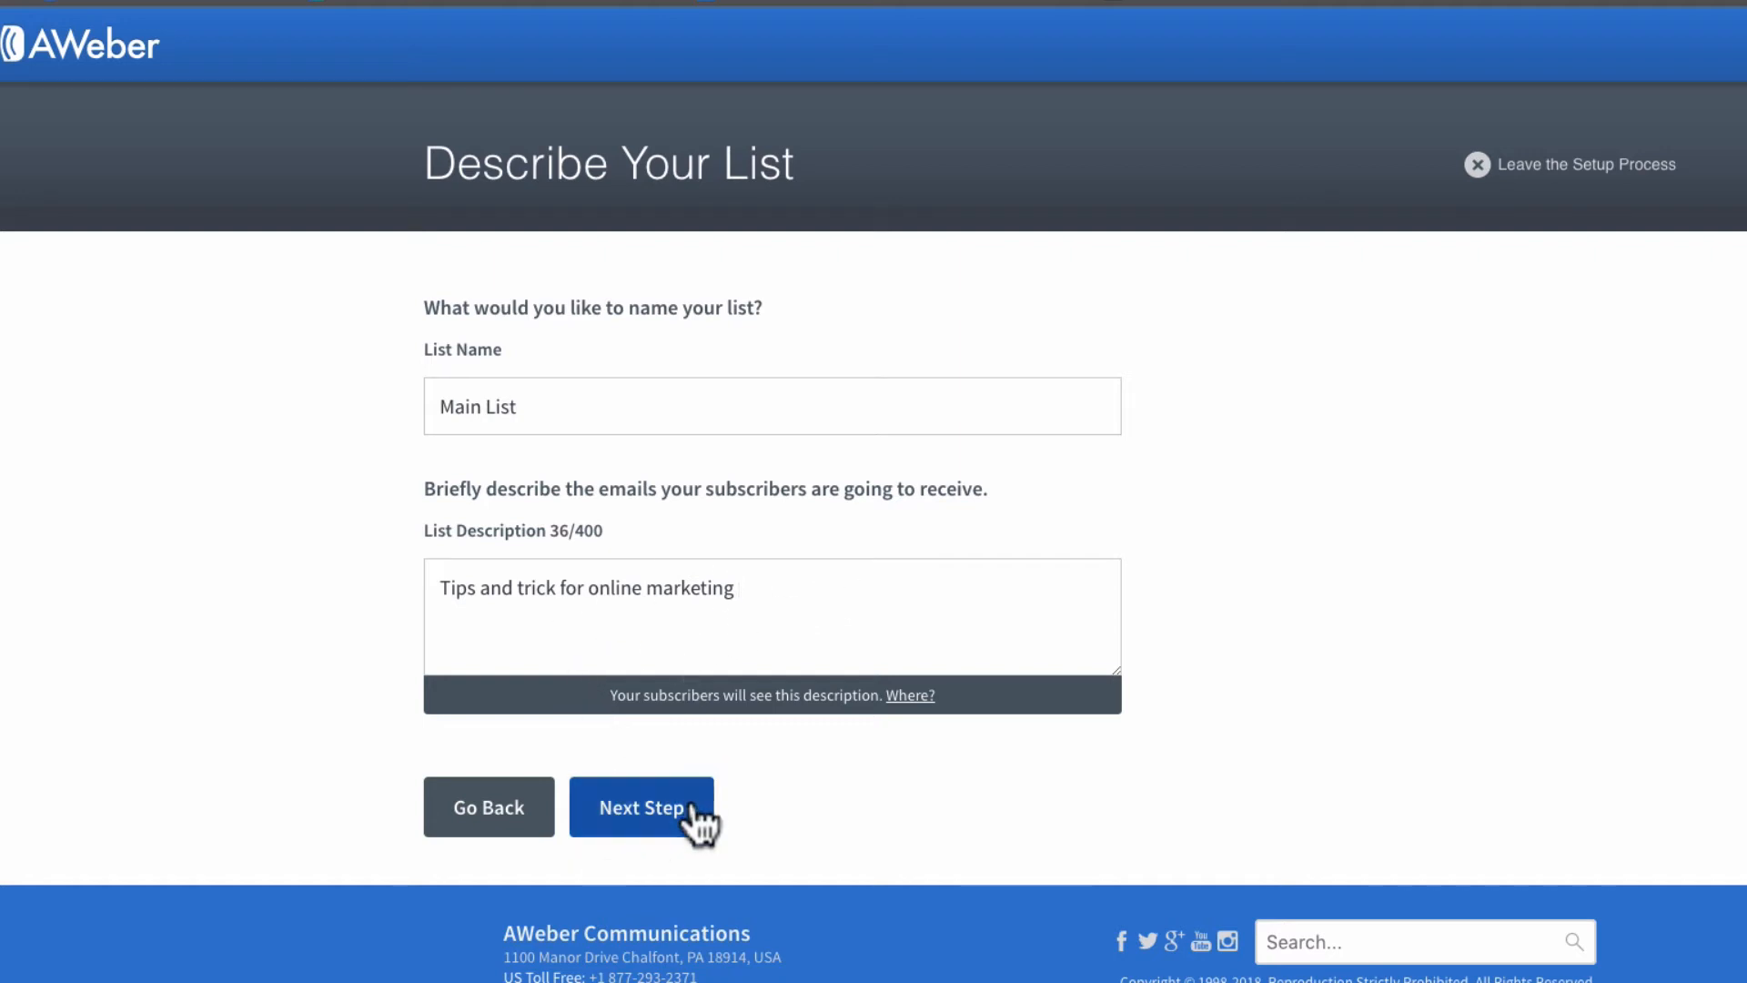
pyautogui.click(639, 813)
# Review the English confirmation message, keep its default subject line and content, and approve it to create the list.
pyautogui.scroll(-2, 1323, 788)
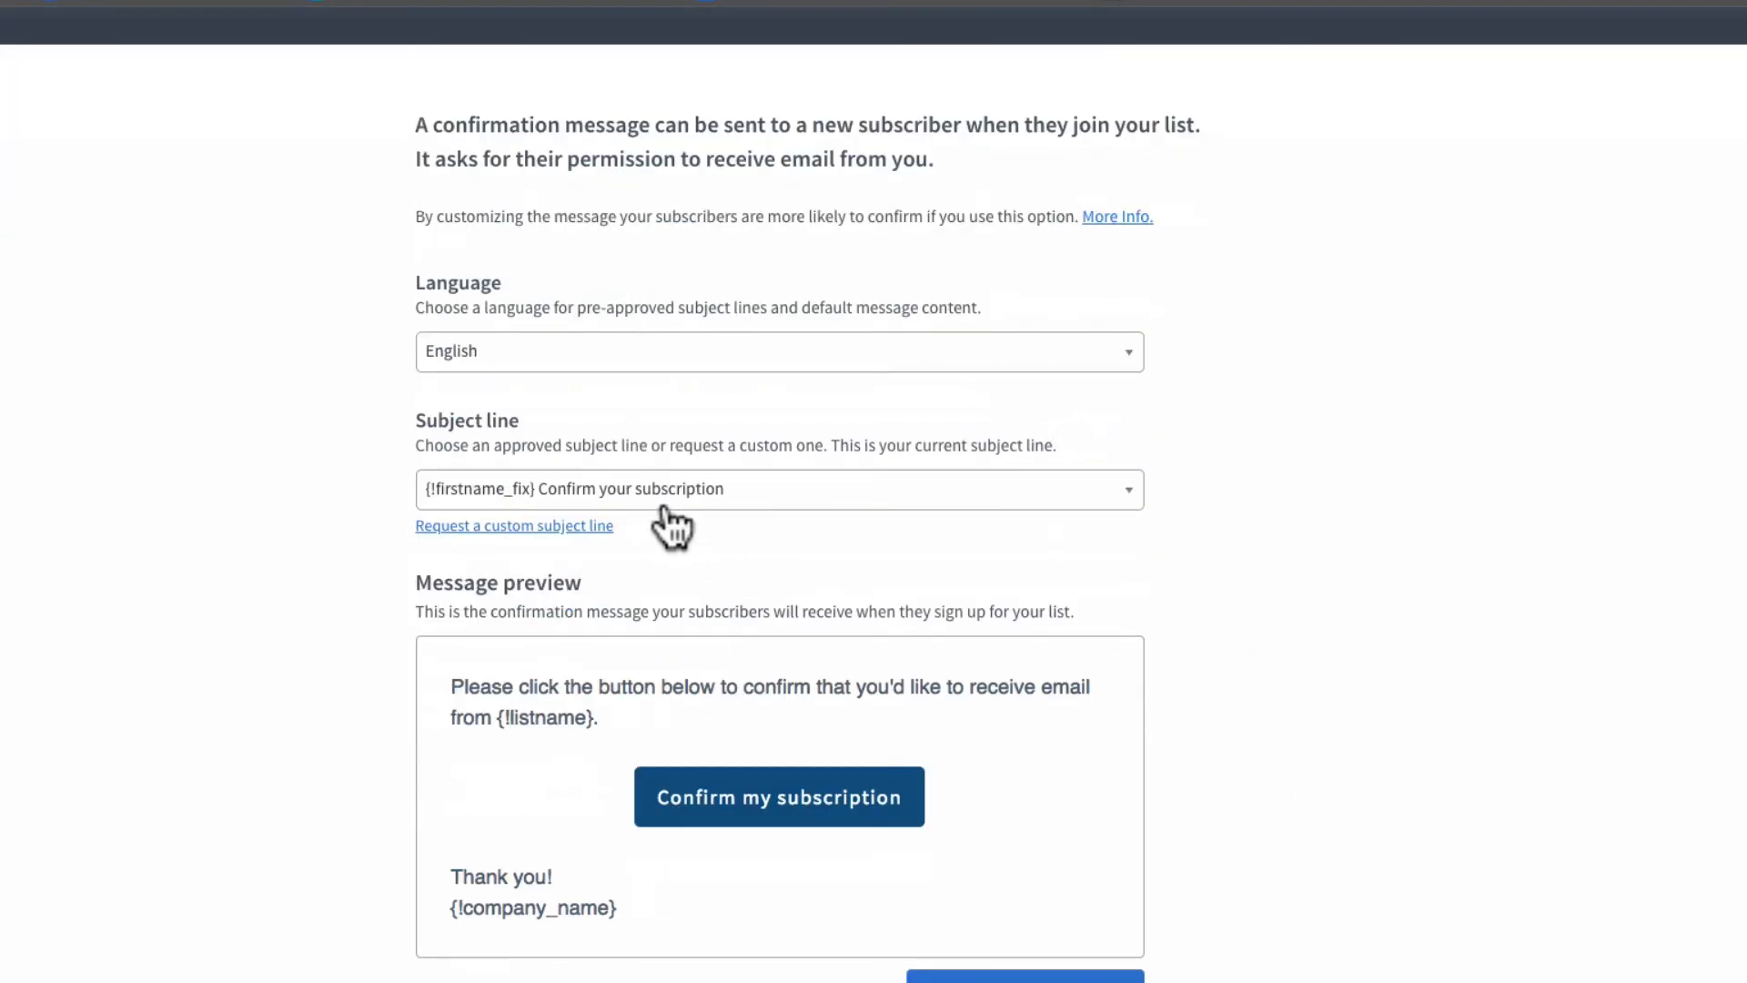
pyautogui.scroll(-2, 1311, 640)
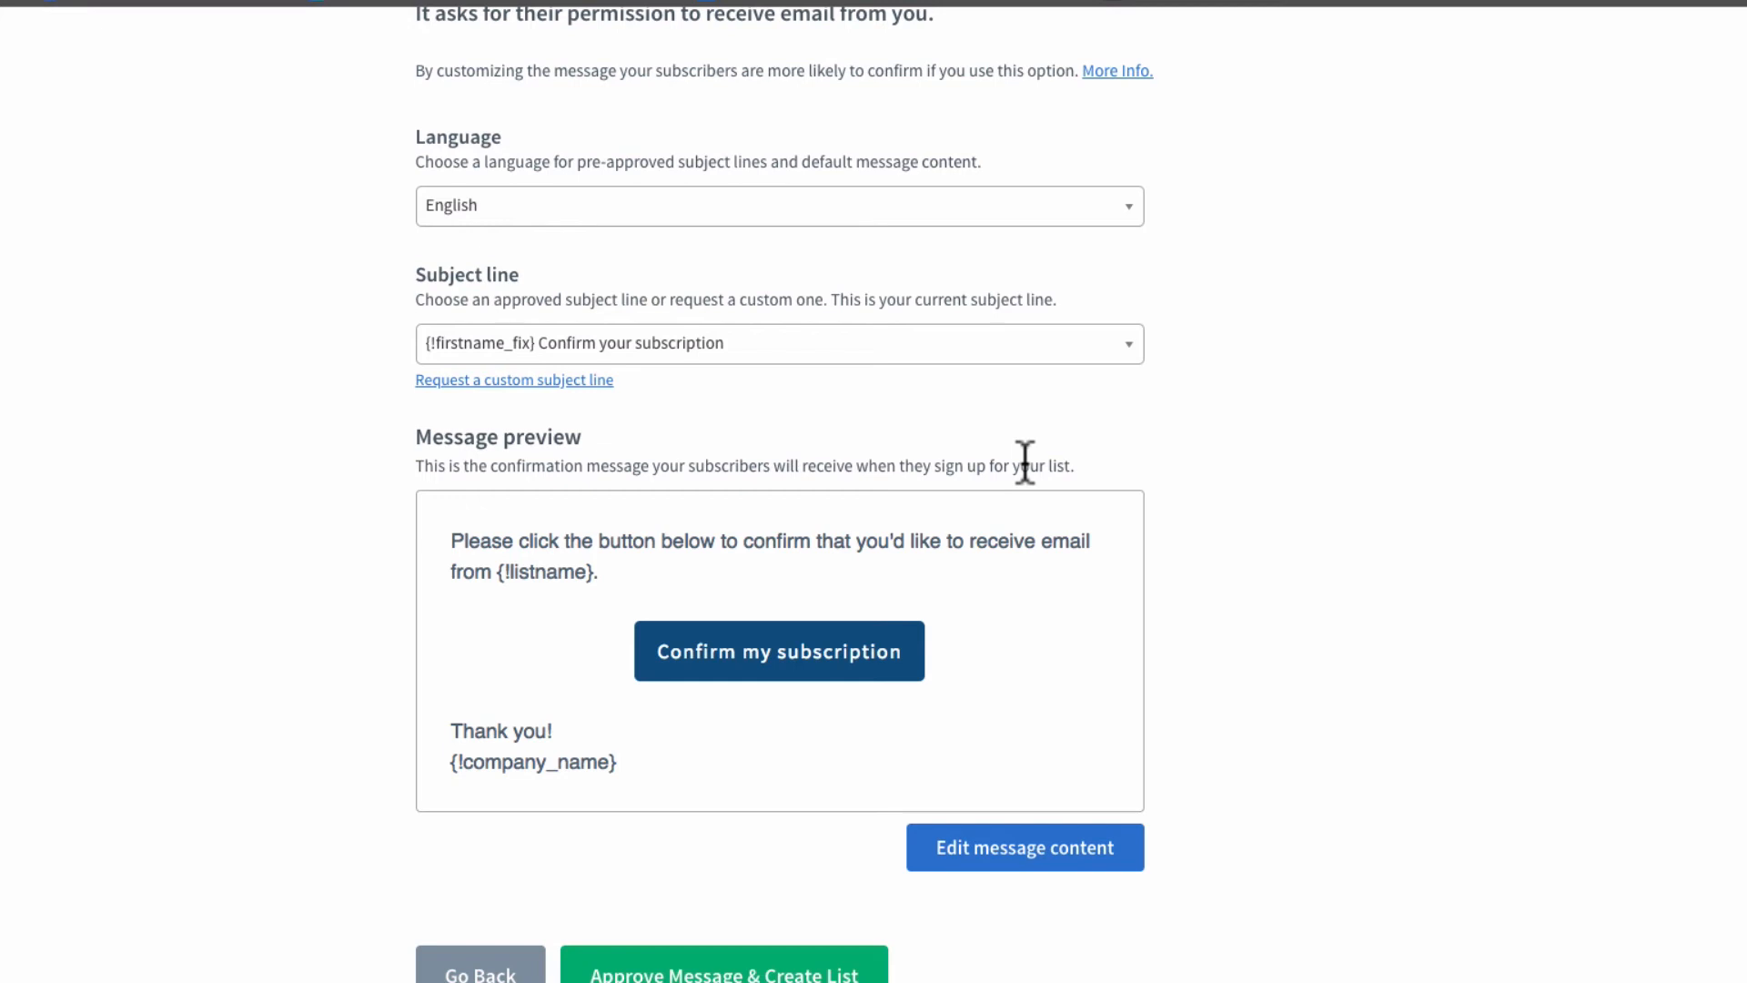
pyautogui.scroll(-1, 1311, 657)
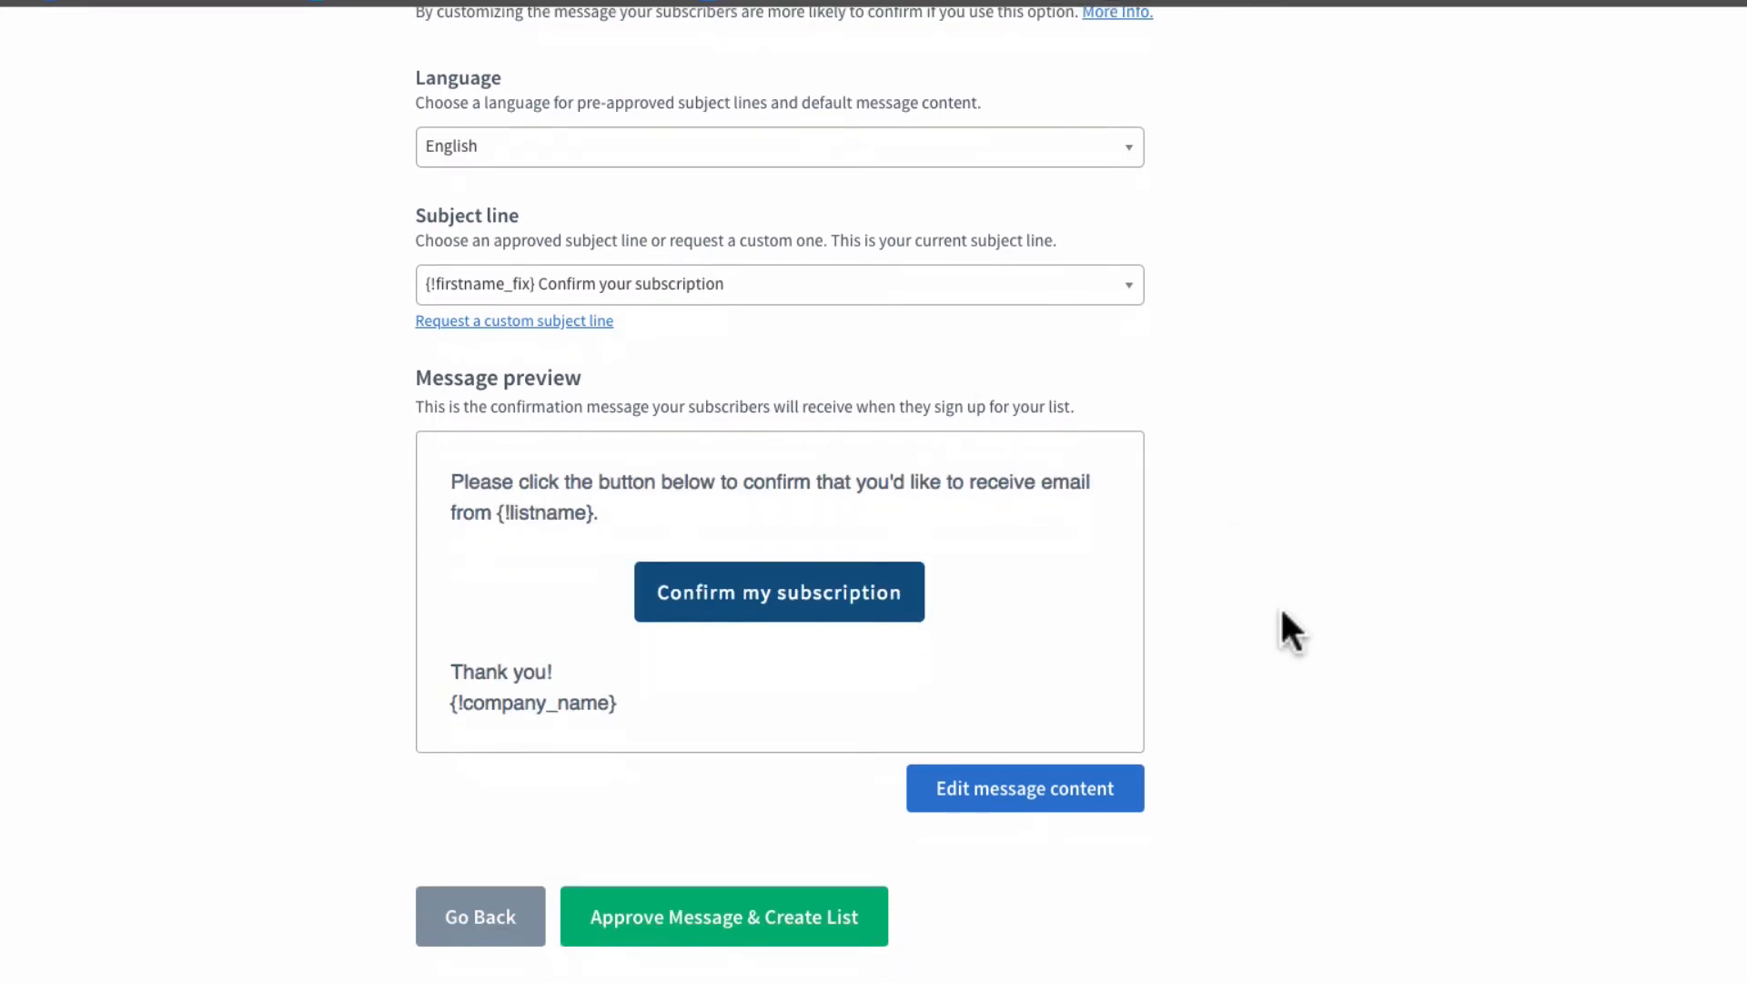
pyautogui.scroll(-1, 1276, 673)
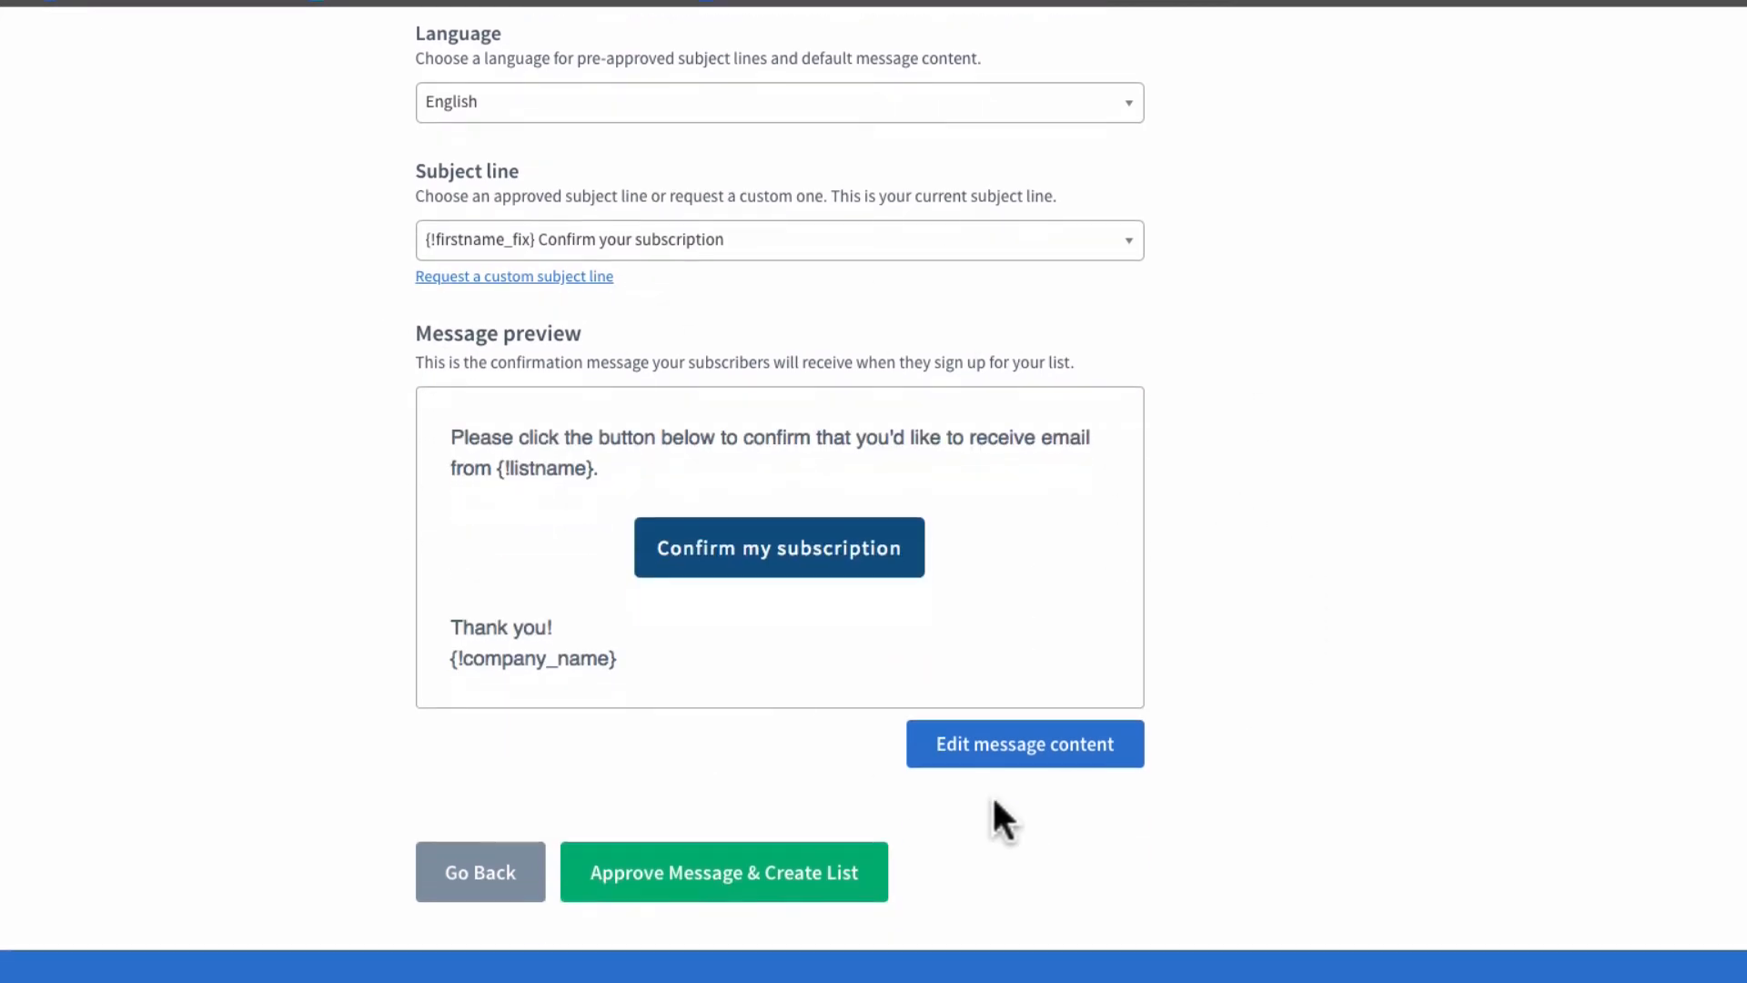
pyautogui.click(698, 875)
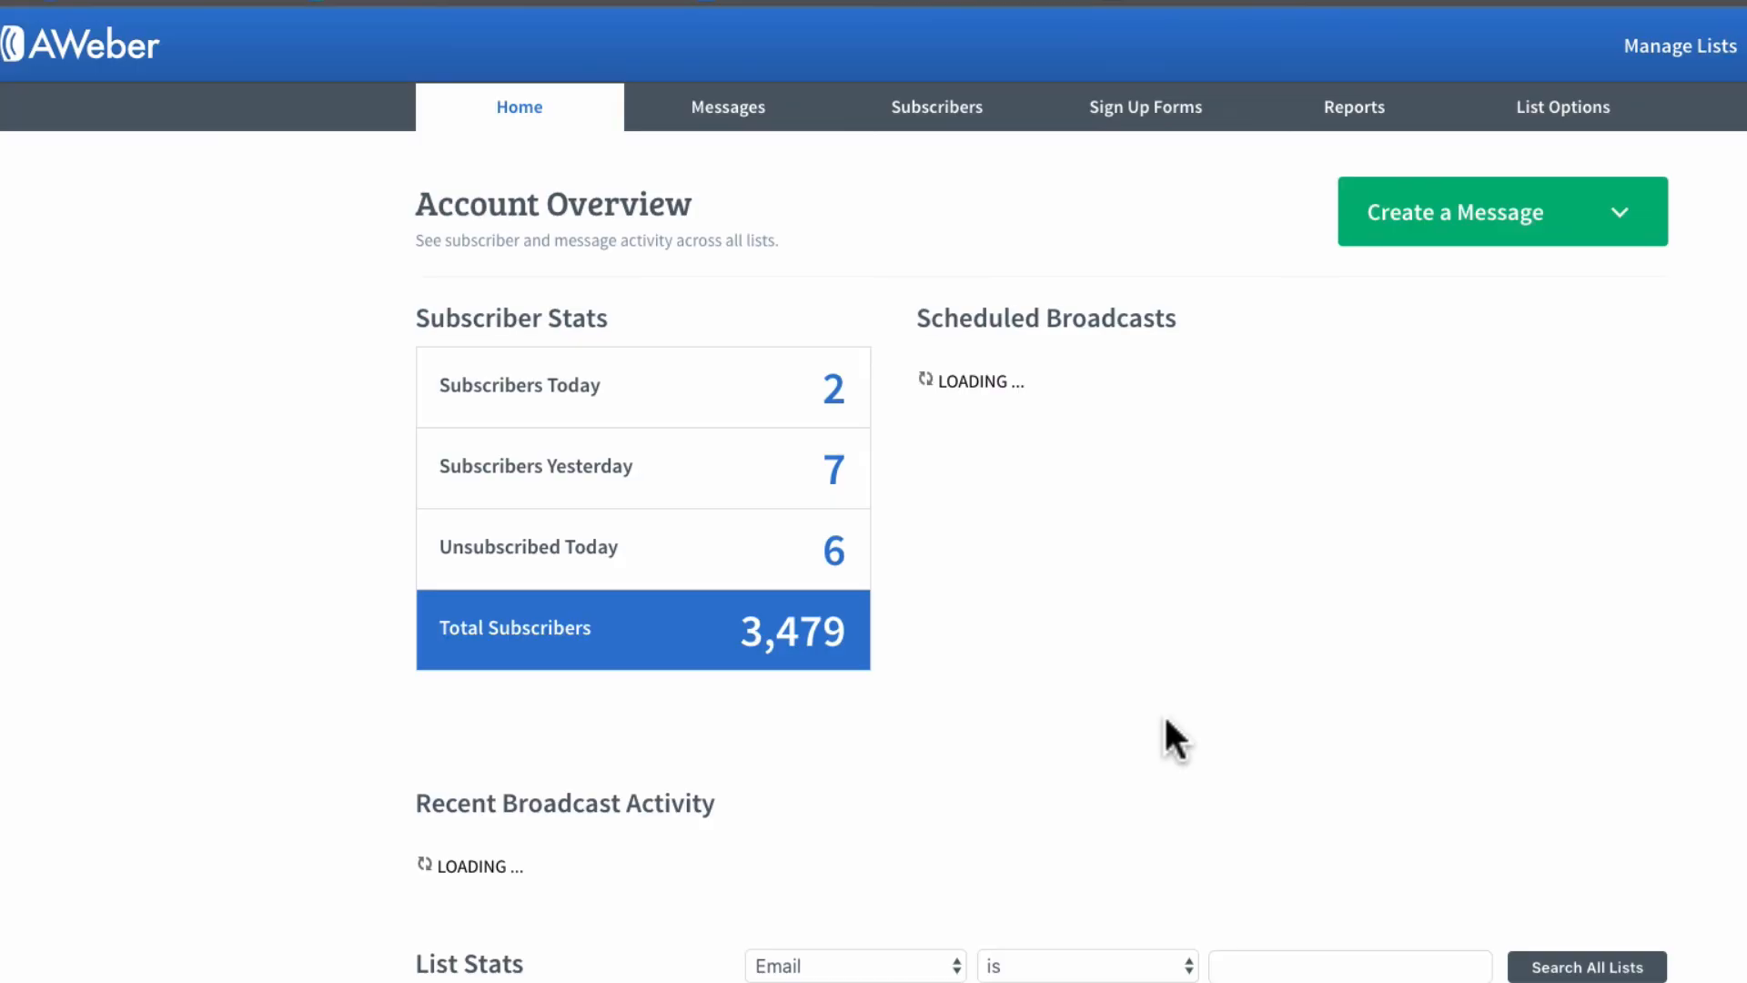